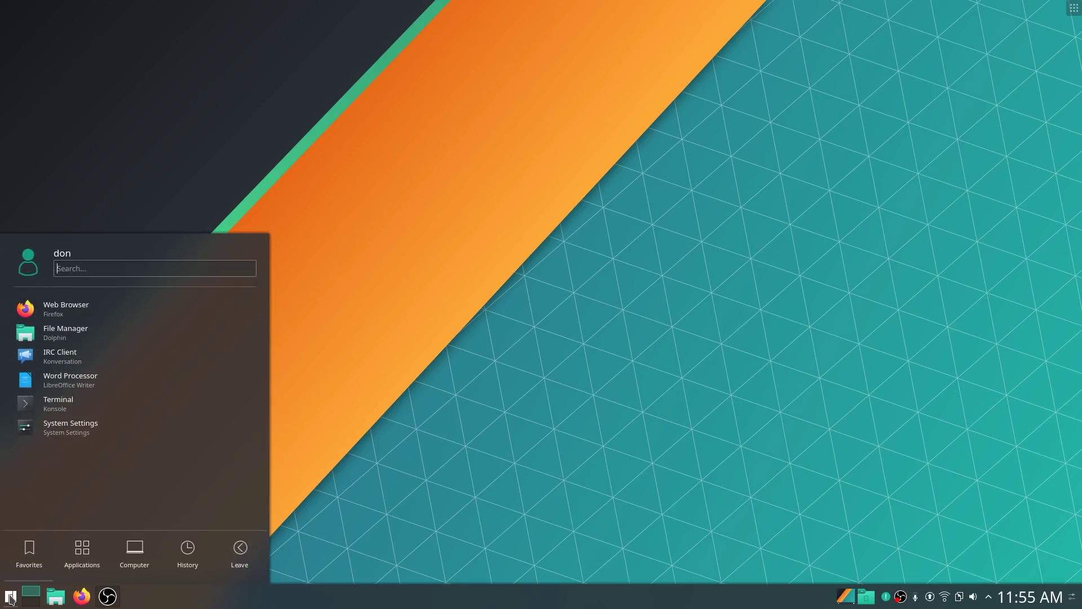
Launch System Settings from the launcher and view the Touchpad page under Input Devices
click(81, 552)
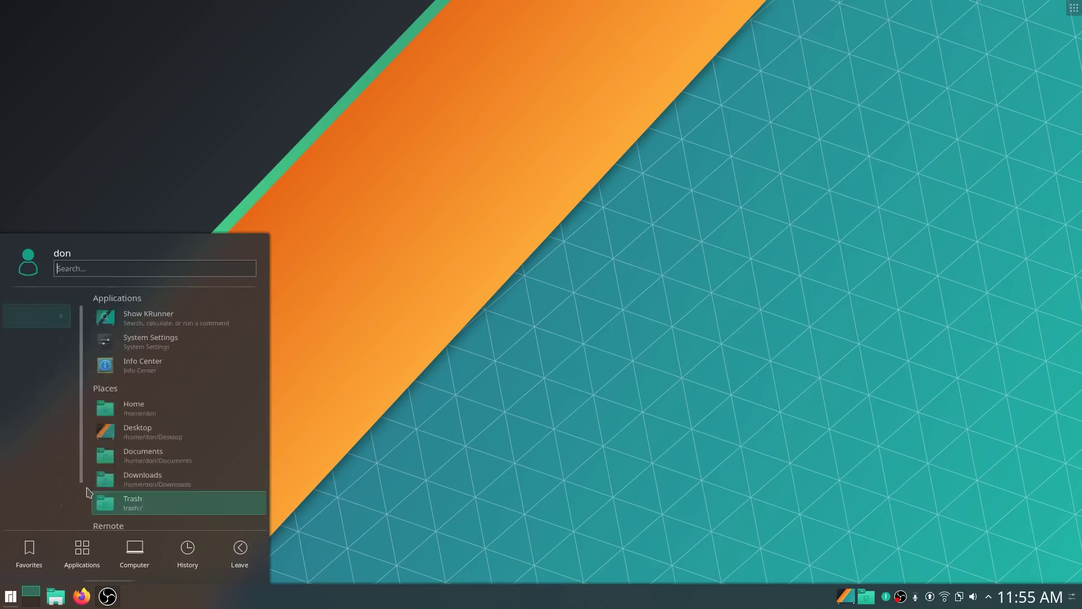
mouse_move(29, 555)
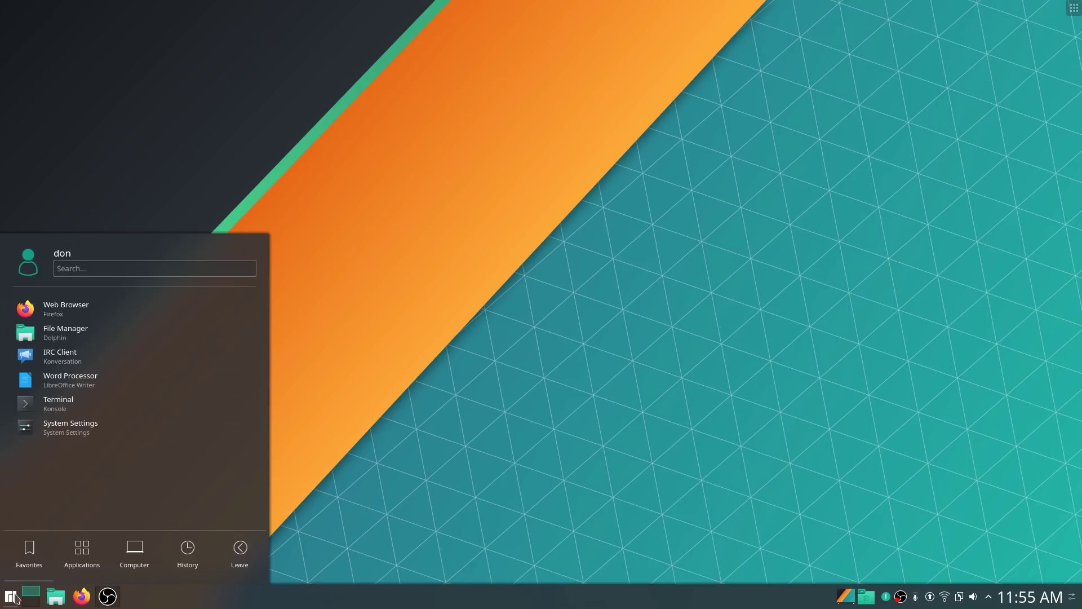
click(82, 434)
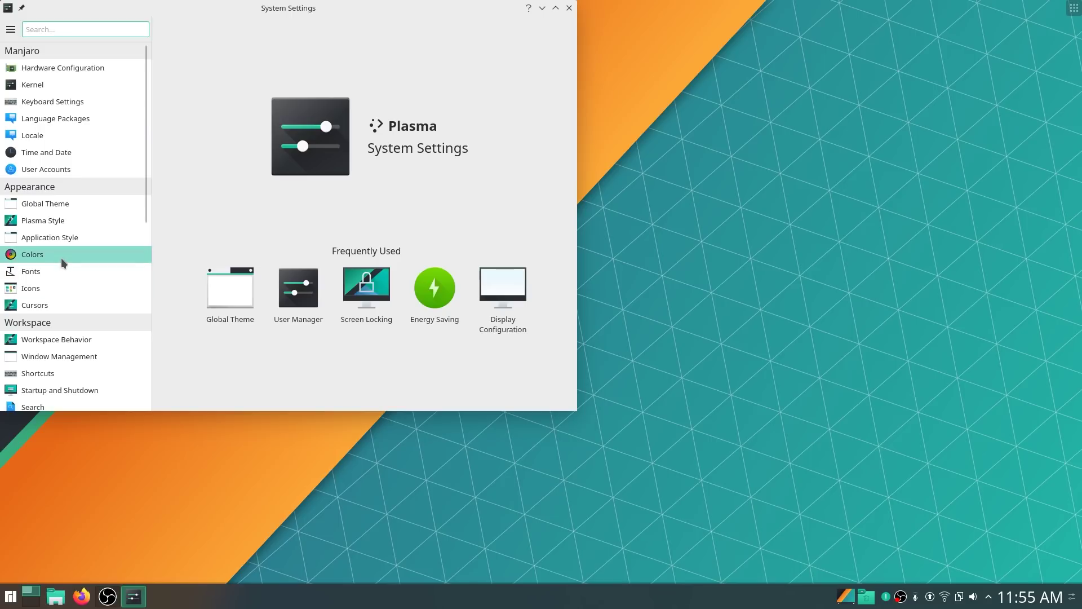
scroll(61, 258, down, 10)
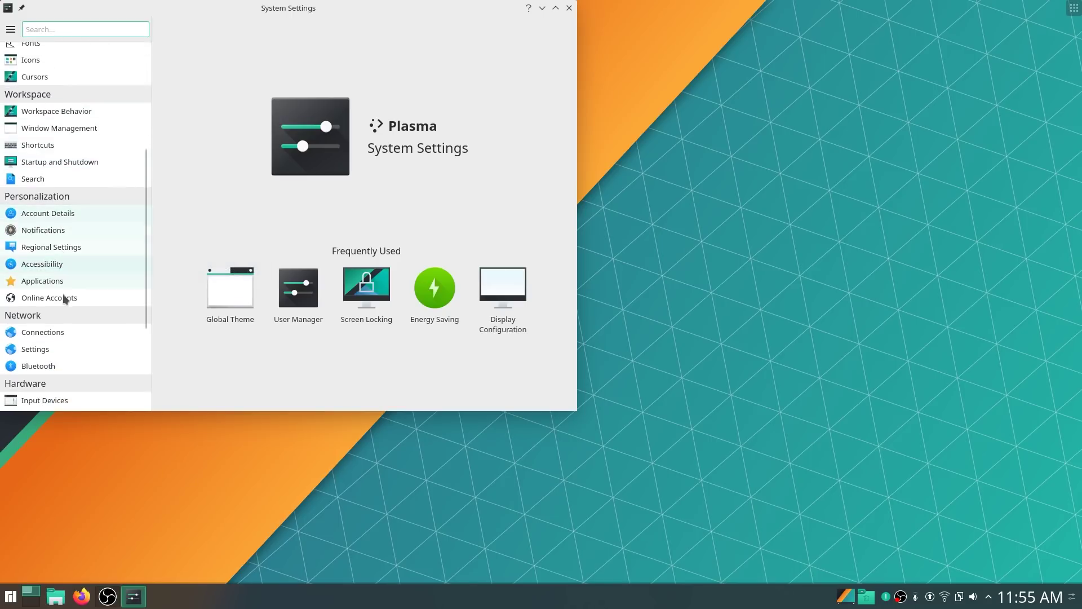
click(72, 242)
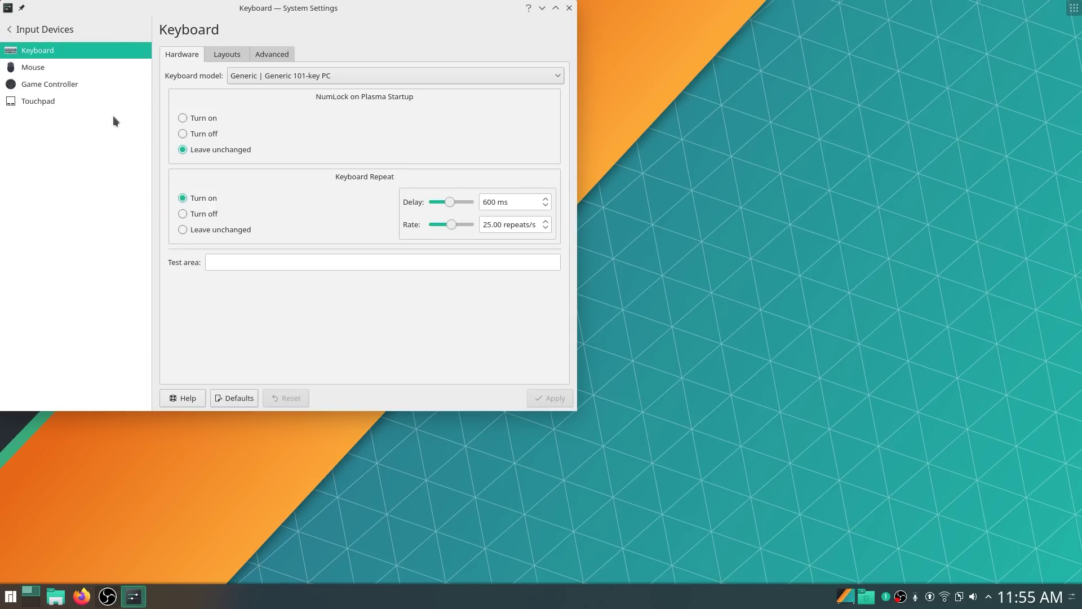
click(49, 102)
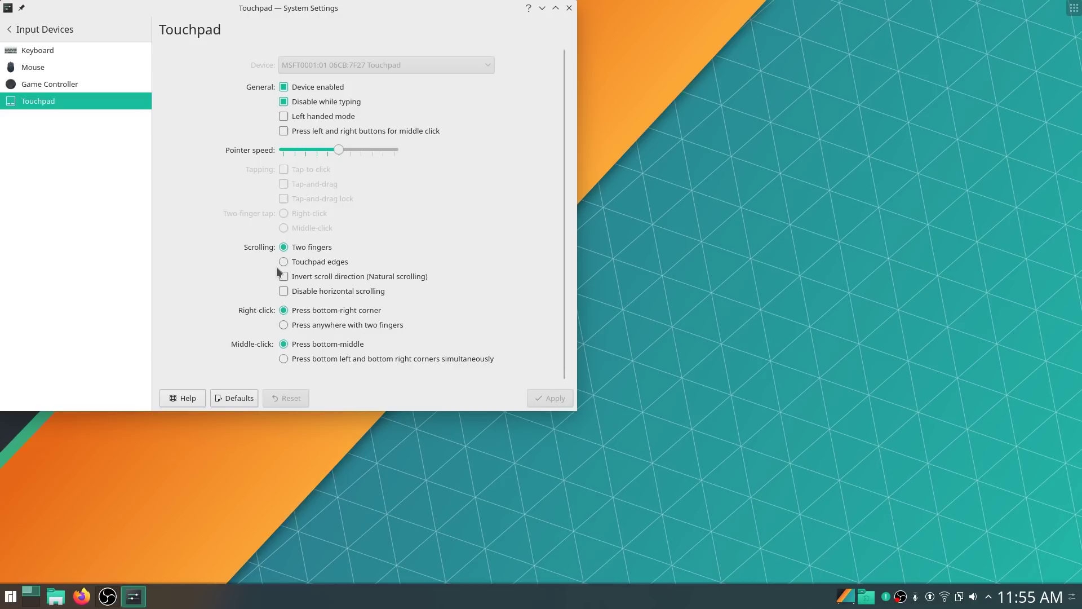
Return to the settings category list and go to the Global Theme page
click(35, 35)
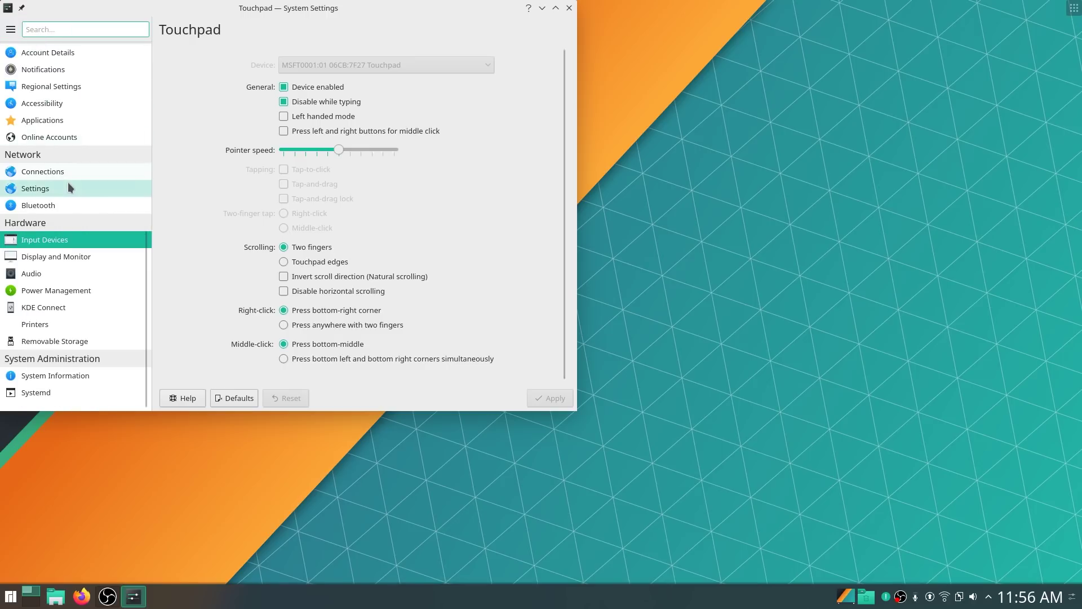
scroll(67, 182, up, 1)
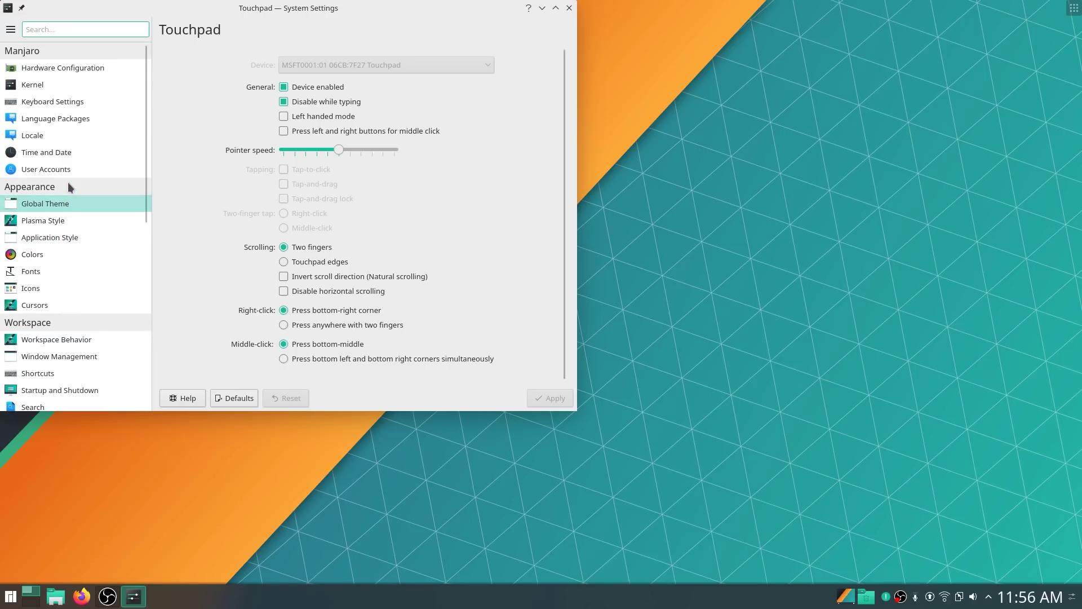
click(47, 208)
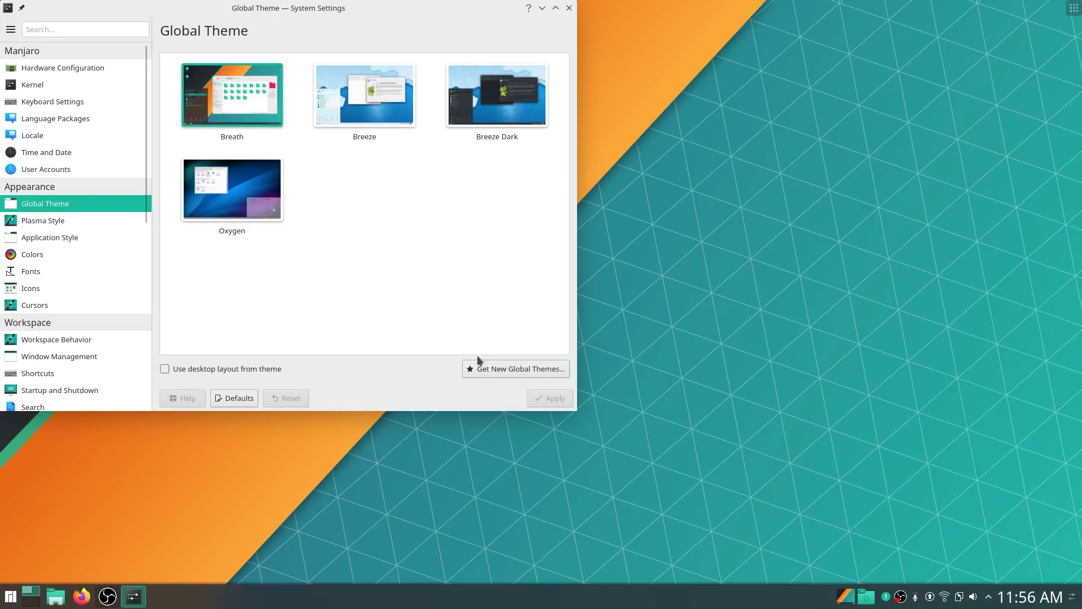
Search the global theme catalogue for 'qo', install the Qogir-dark package, then close the installer
click(486, 371)
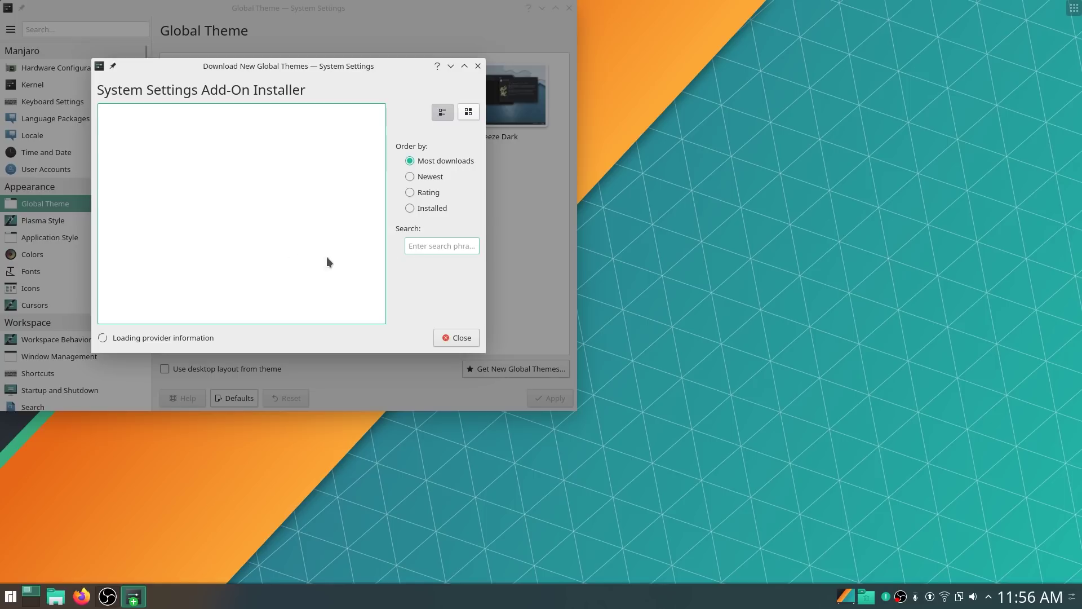
click(436, 248)
text(qogir)
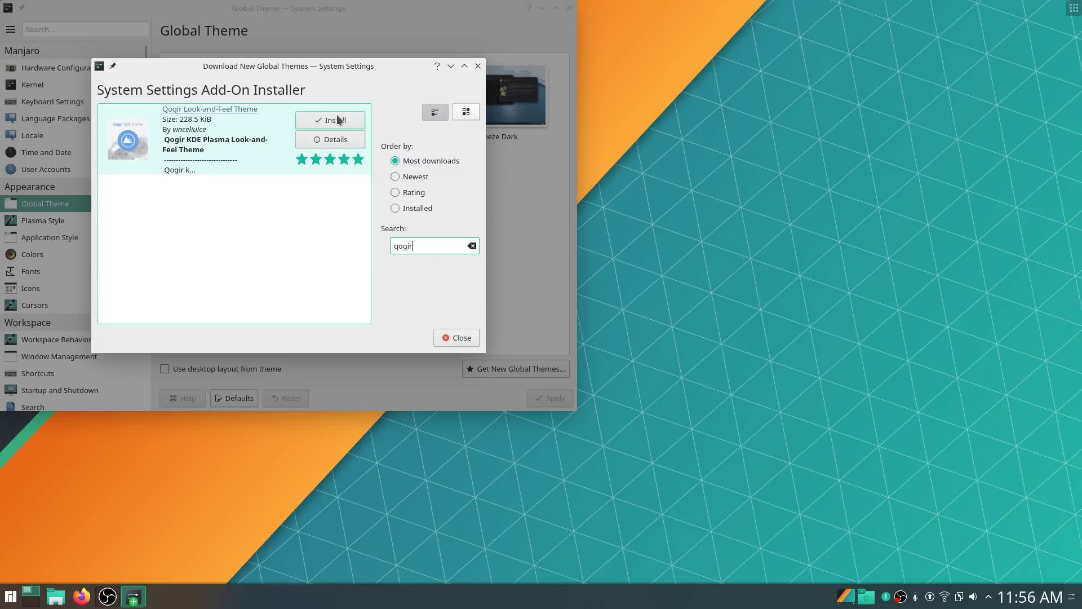
click(338, 120)
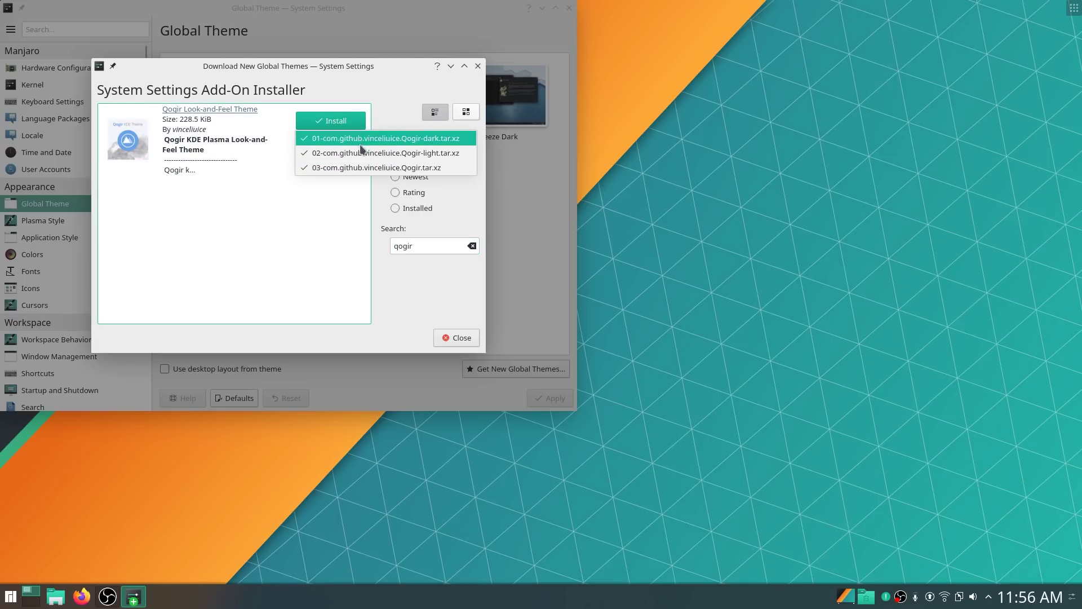
click(361, 140)
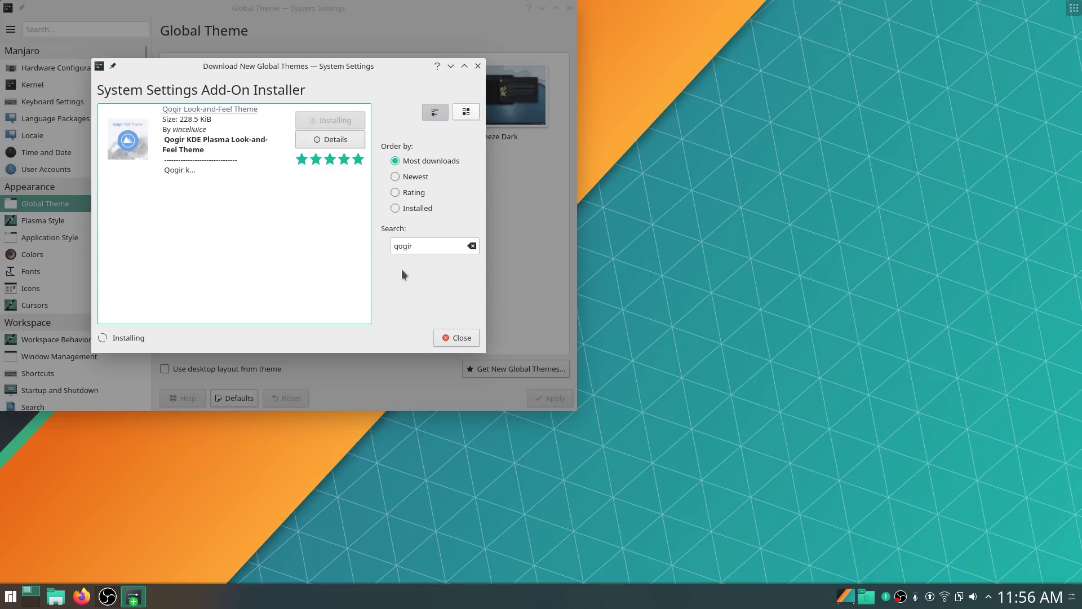
click(449, 337)
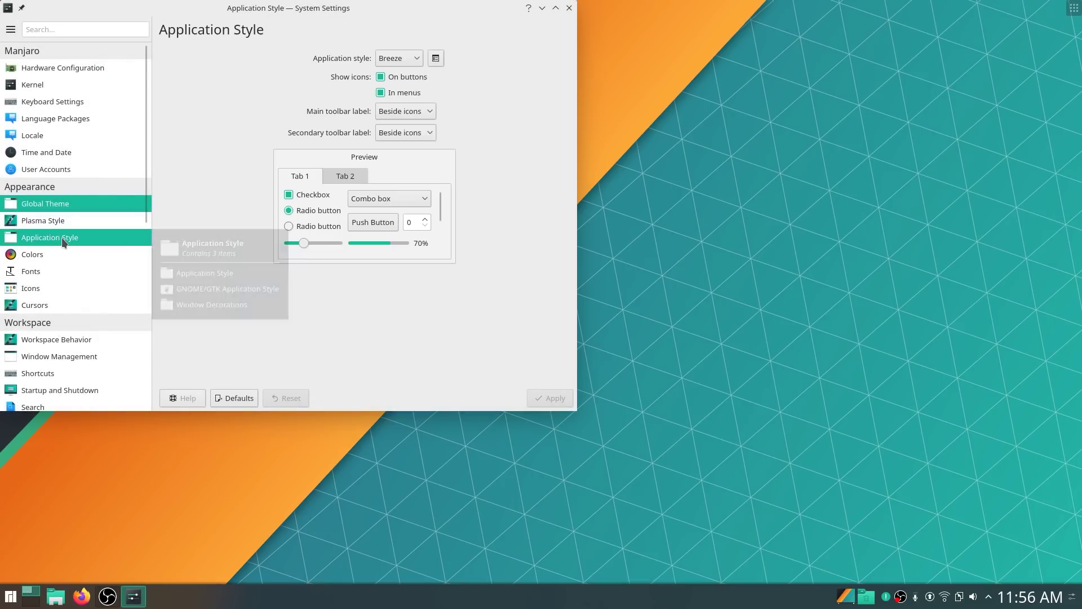
From the Icons page, authenticate with the account password and install the Qogir icon theme via a 'qo' search
click(63, 242)
click(30, 30)
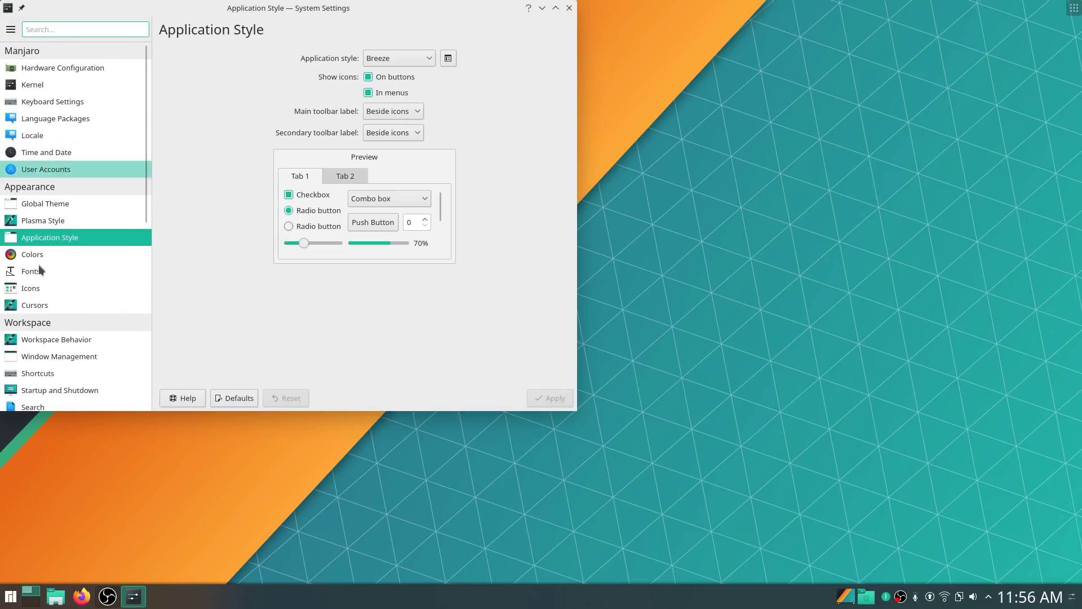
click(43, 288)
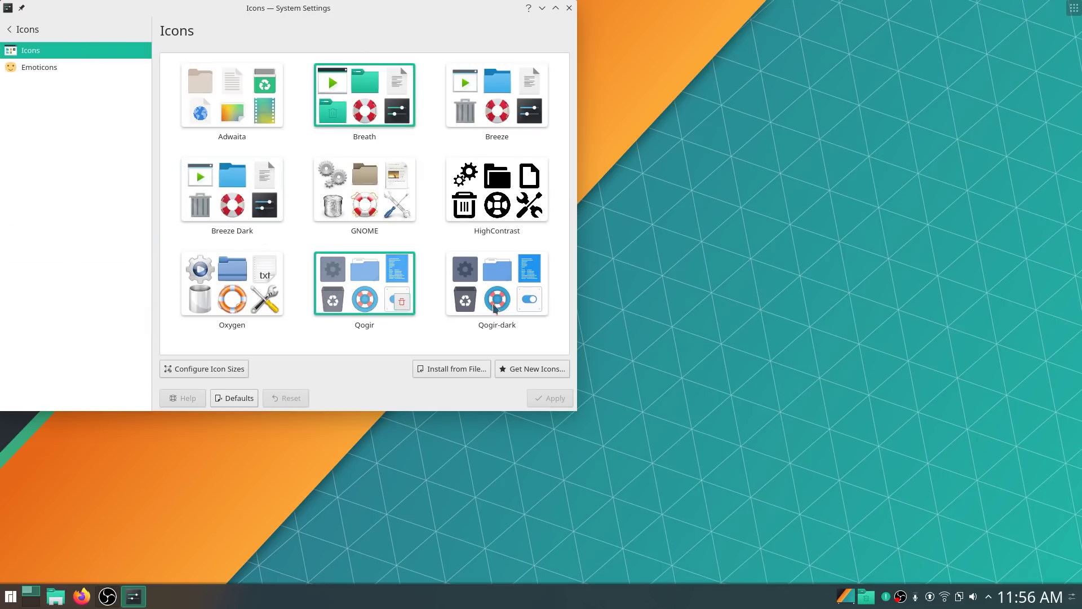
click(523, 373)
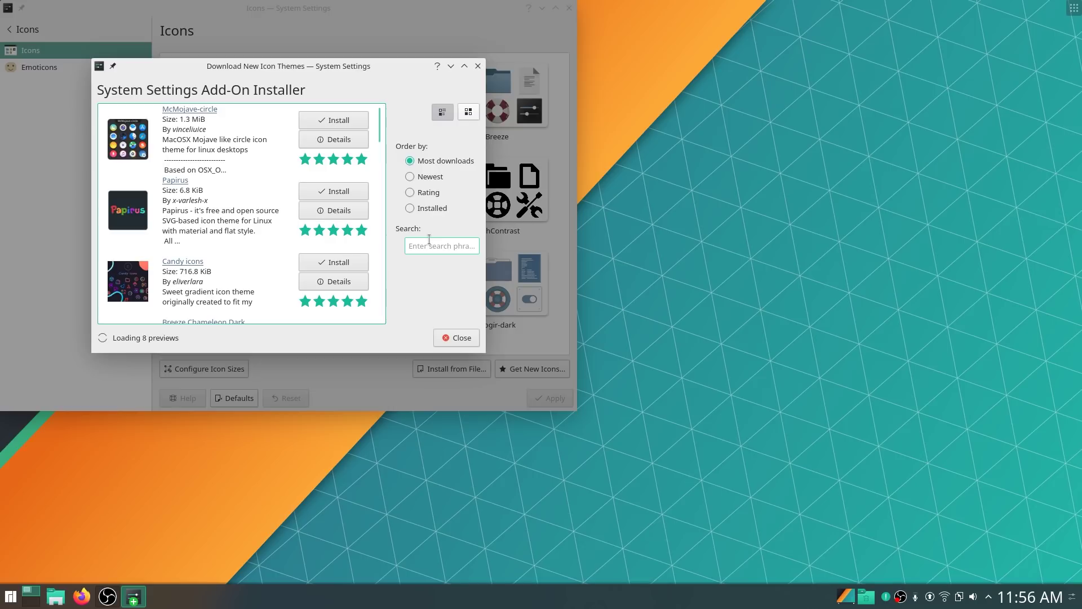
text(*****)
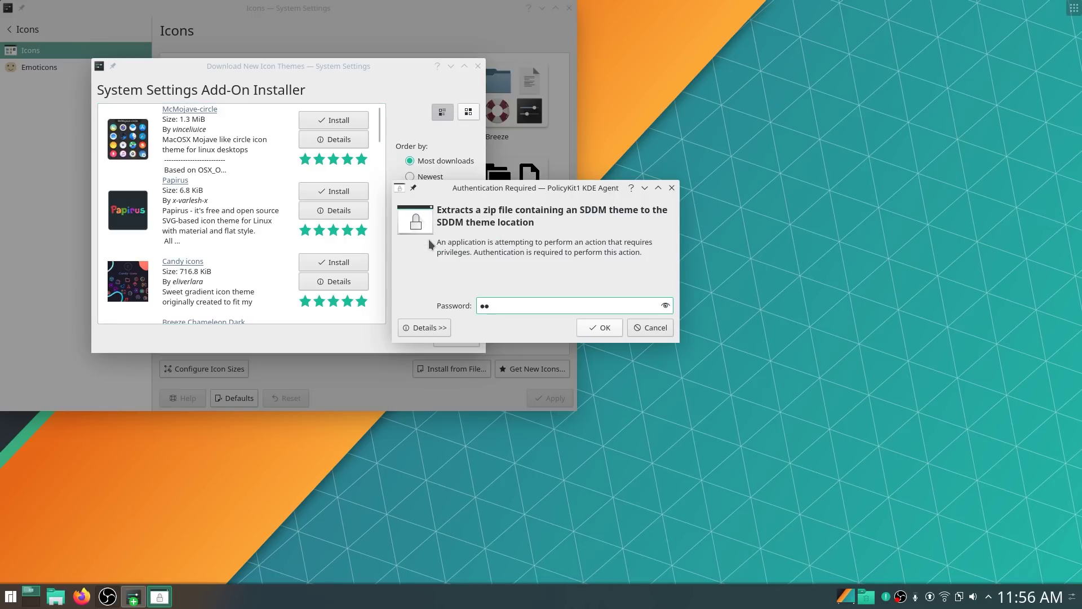
key(BackSpace)
key(BackSpace)
key(BackSpace)
key(BackSpace)
key(BackSpace)
text(******)
key(Return)
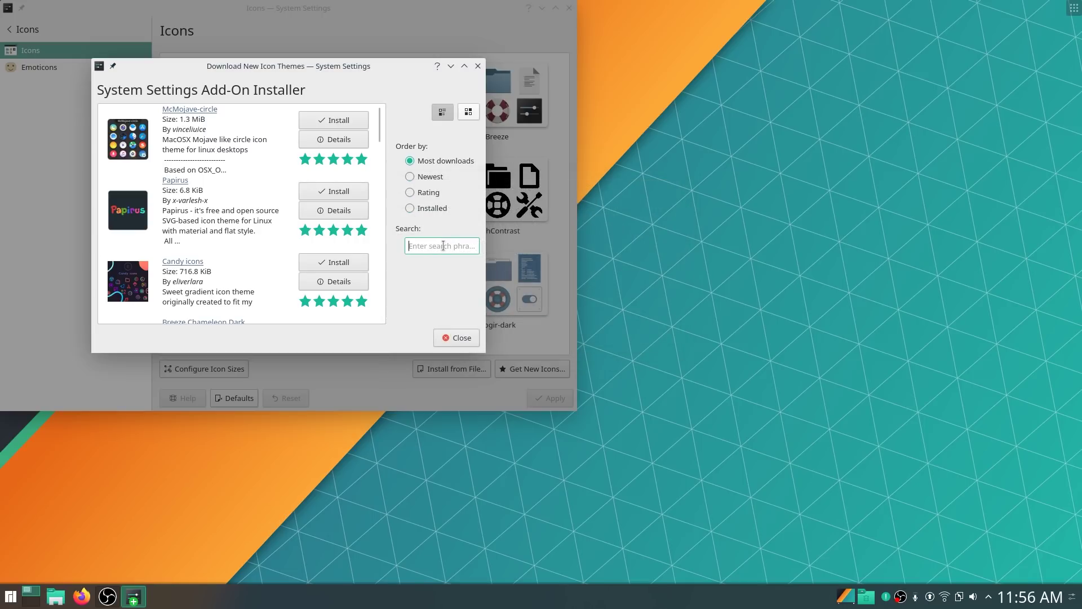
text(qogir)
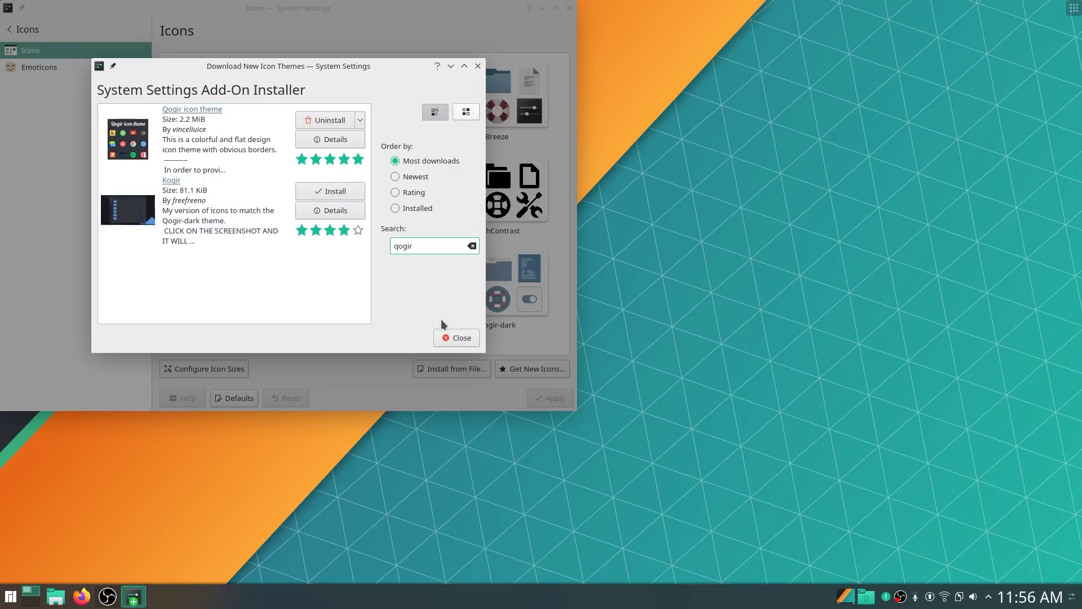
click(454, 337)
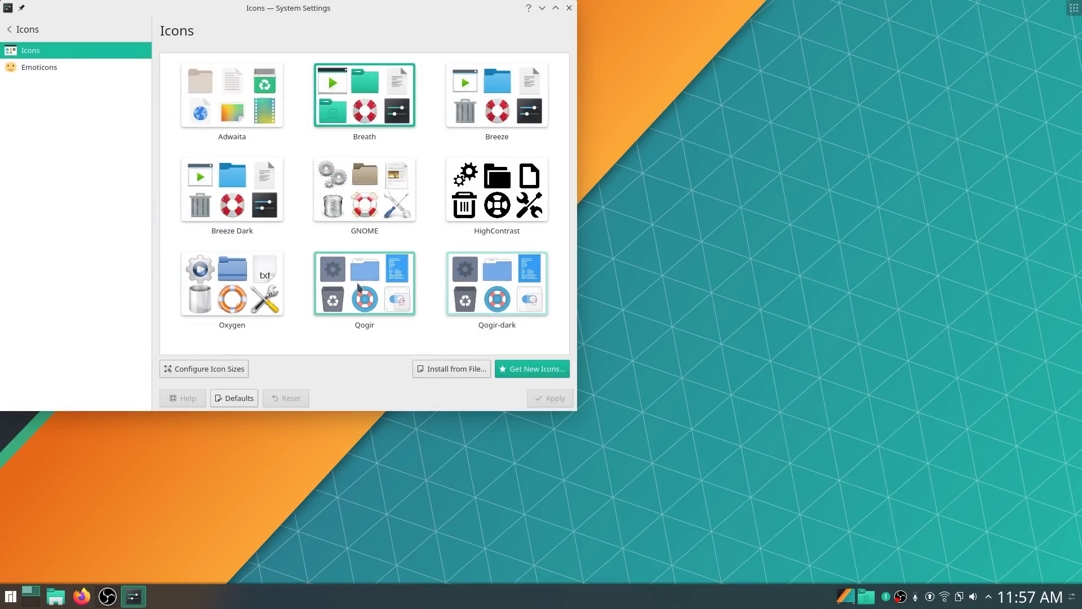
Select and apply the Qogir-dark global theme, then center the settings window
click(26, 29)
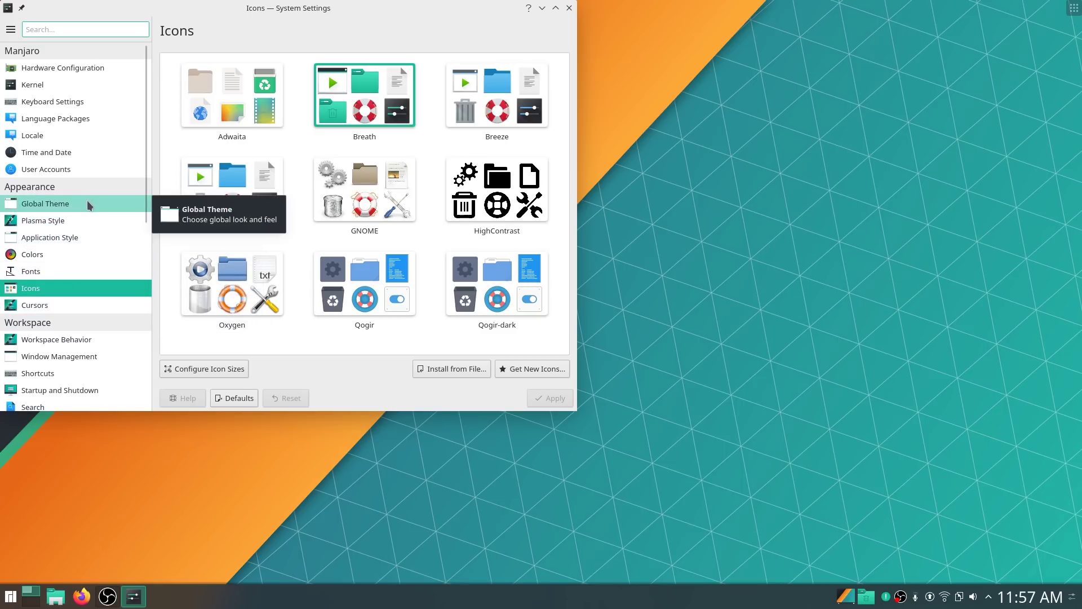
click(71, 202)
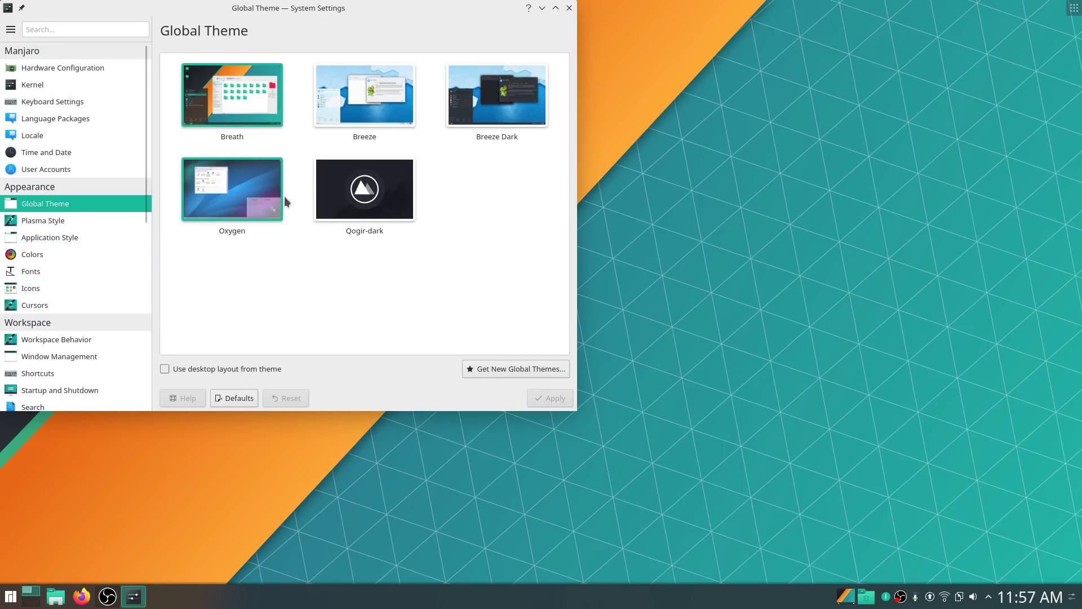
click(367, 195)
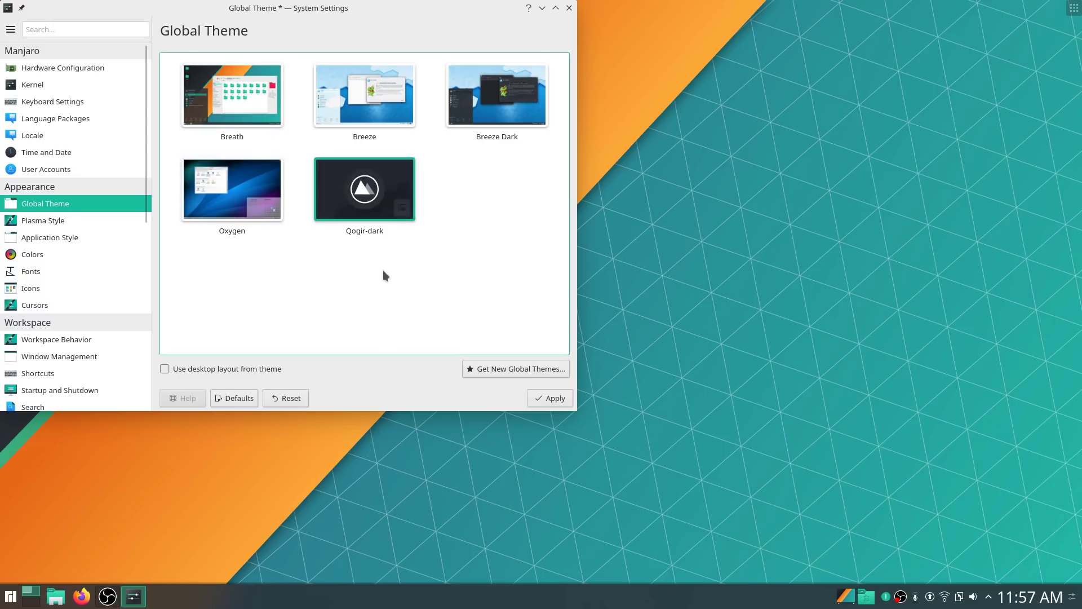
click(538, 398)
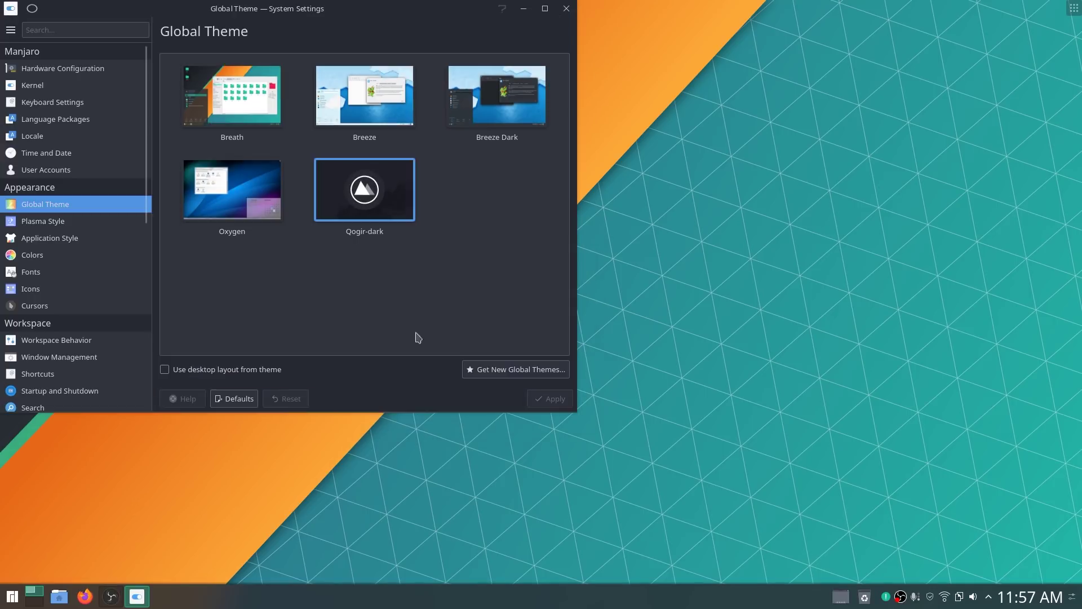
drag(392, 12, 762, 143)
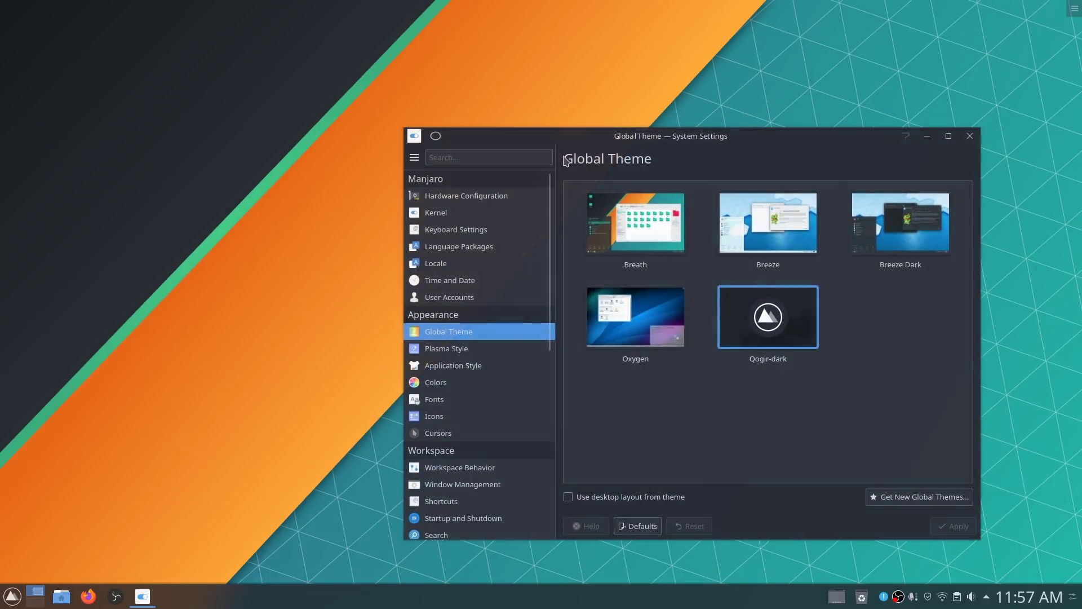
click(11, 596)
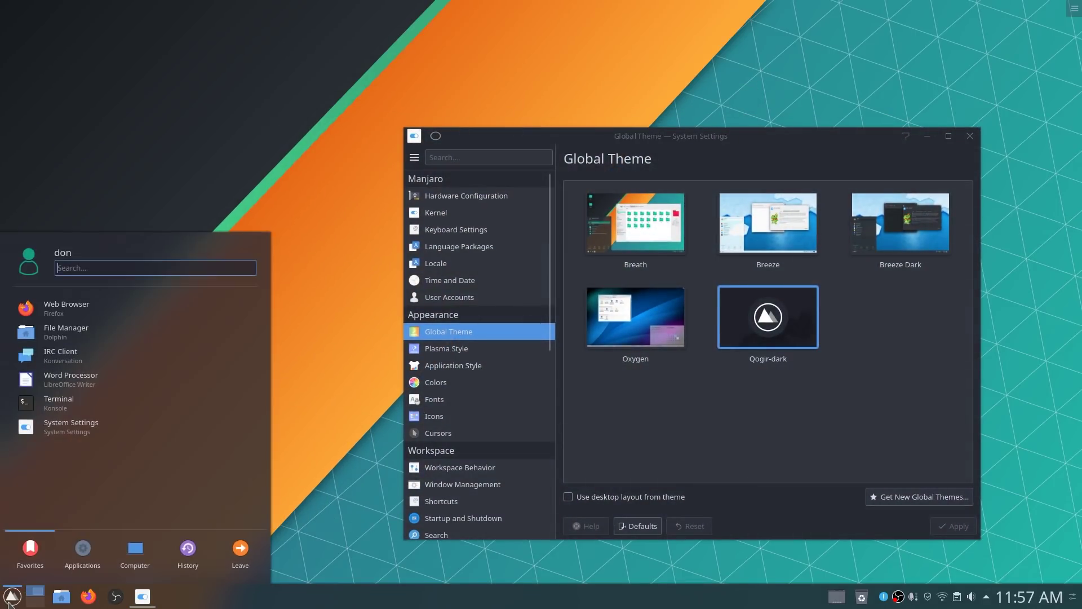
click(10, 598)
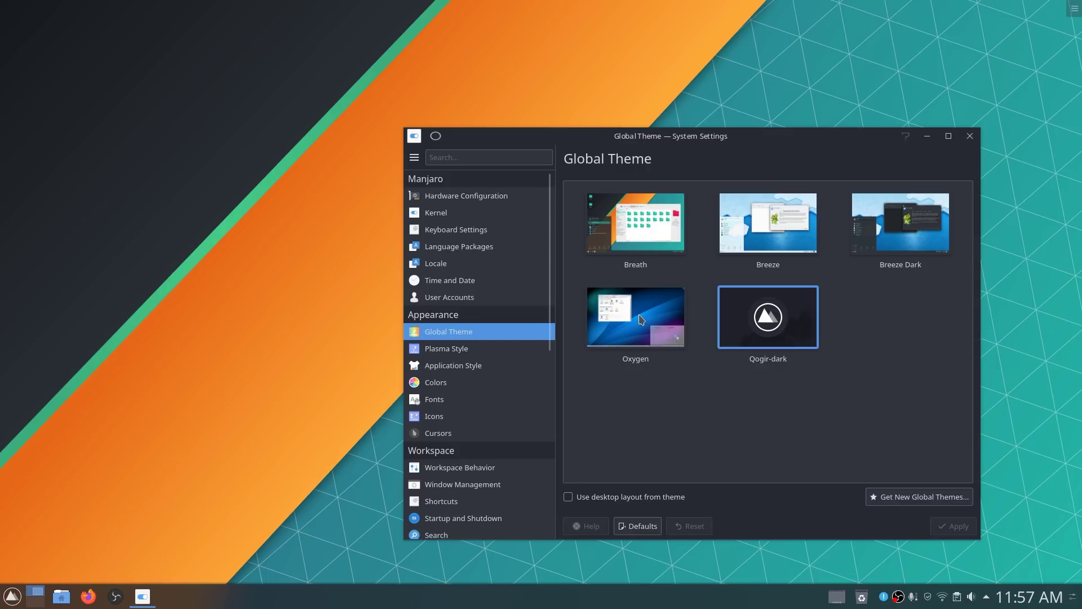
Set the desktop wallpaper to the neon-wallpaper image and apply it
right_click(278, 398)
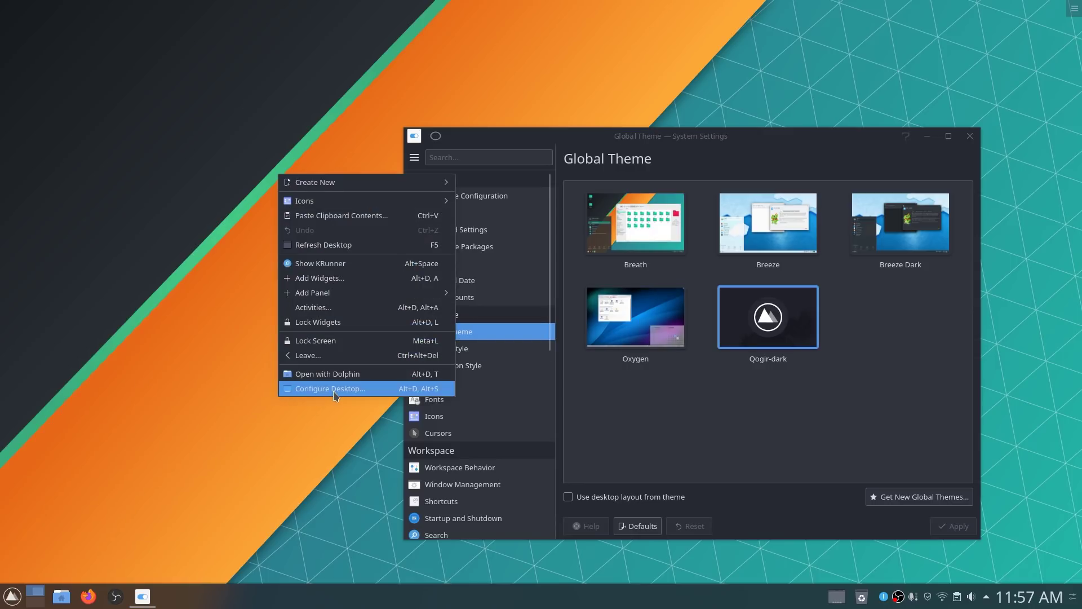
click(355, 389)
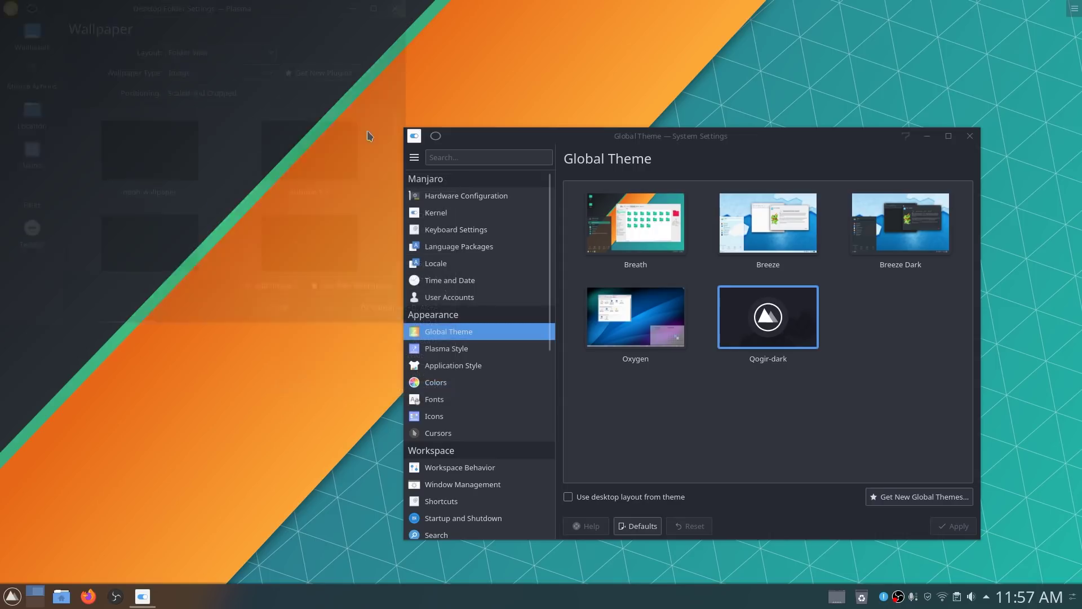
click(191, 149)
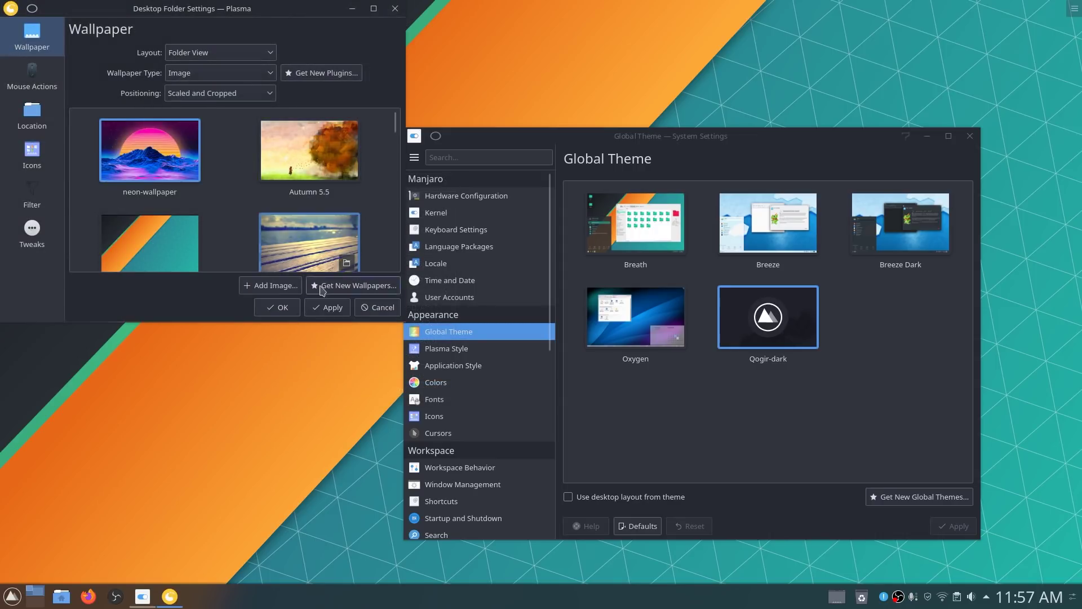
click(328, 309)
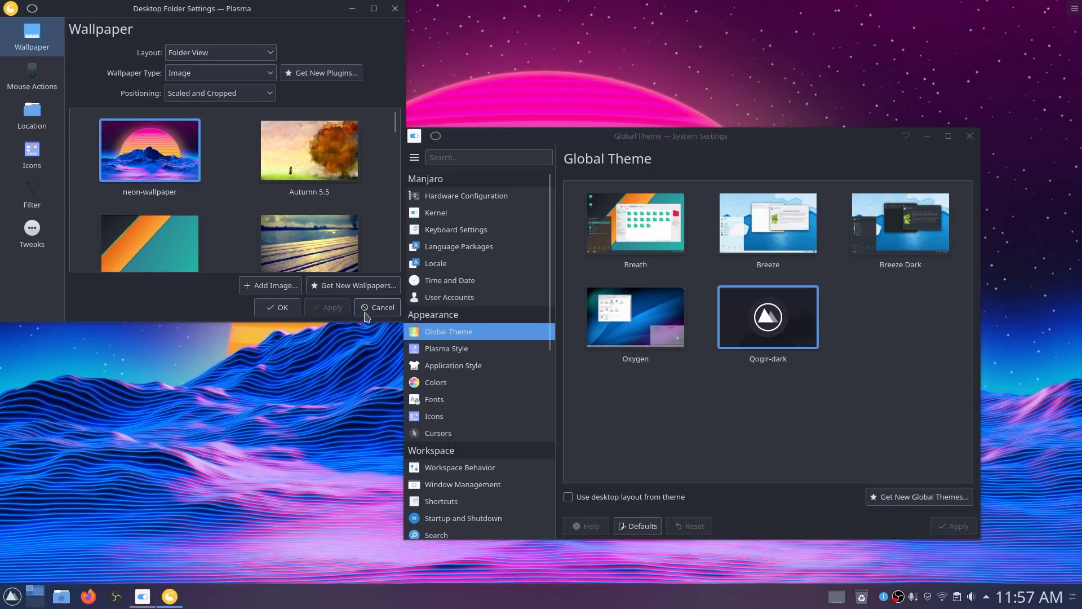
Close the wallpaper dialog and System Settings, and bring up the application launcher
click(377, 307)
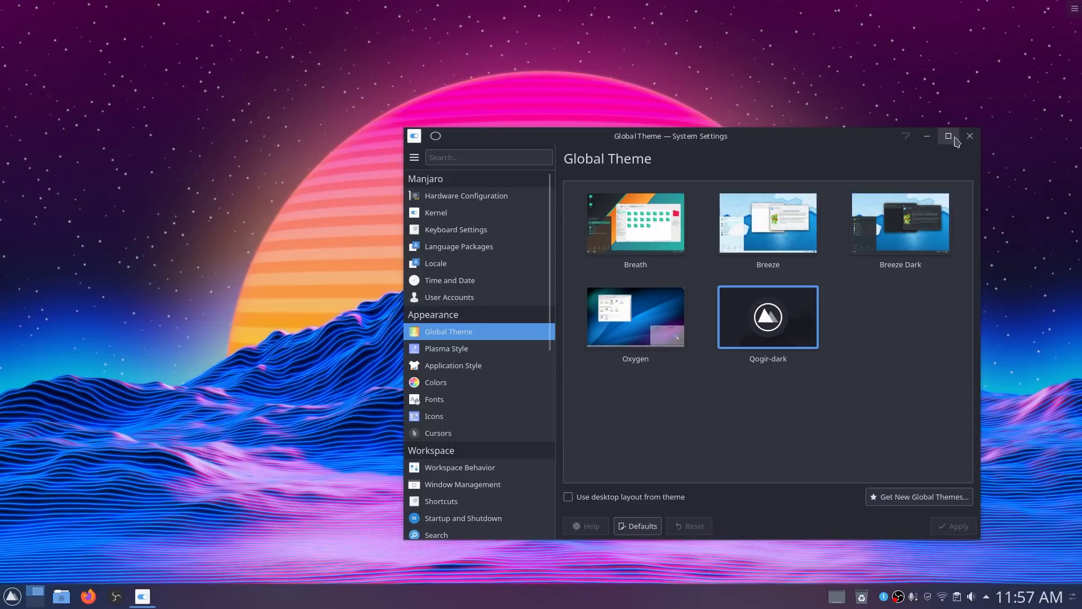
click(967, 139)
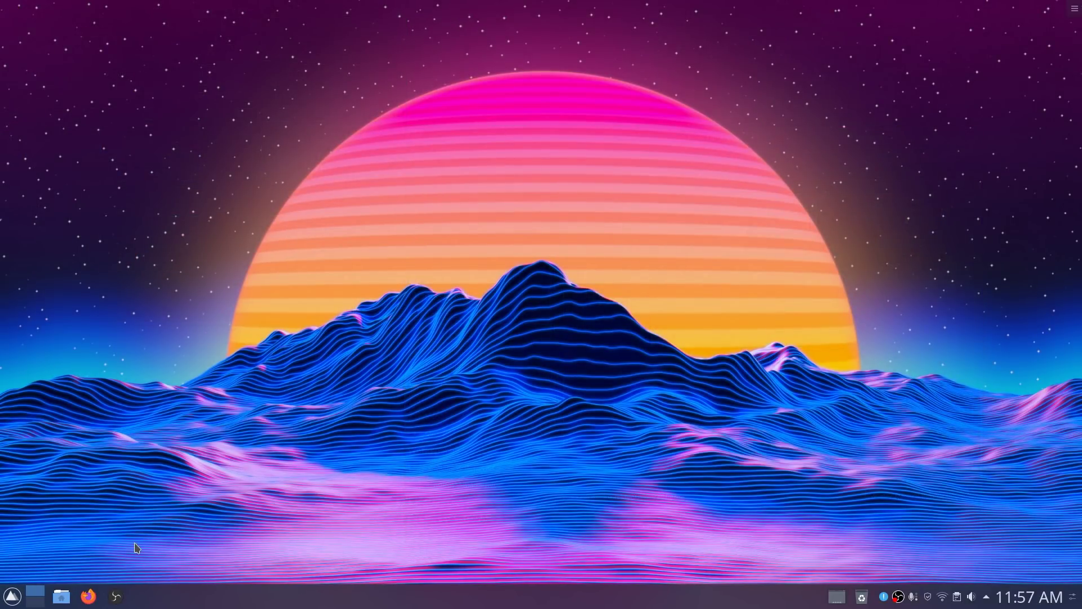
key(super)
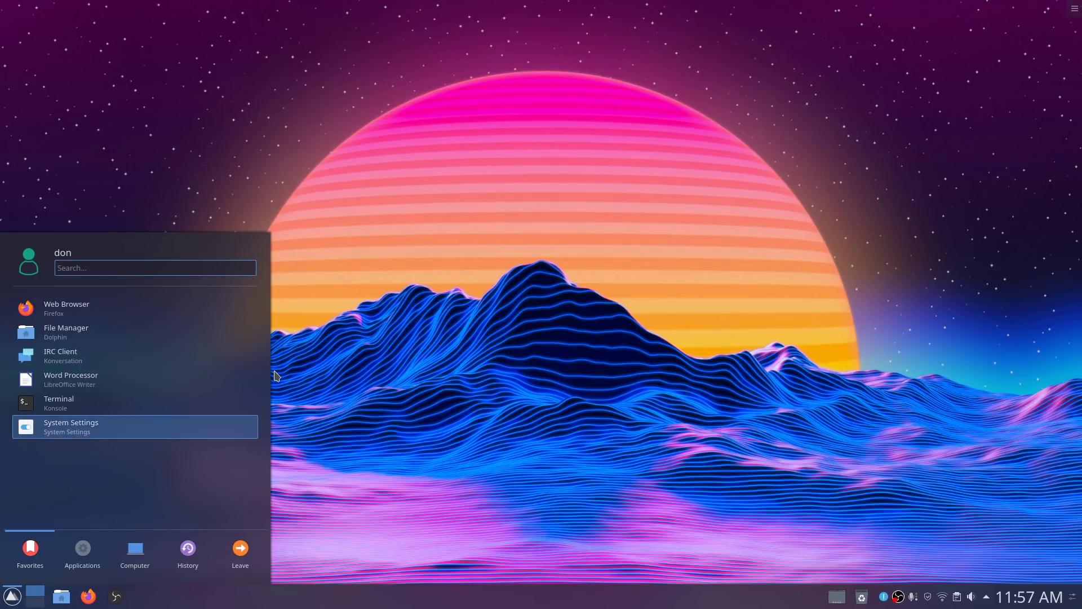
Launch Konsole from the launcher and center its window on screen
key(Up)
key(Down)
key(Up)
key(Up)
key(Return)
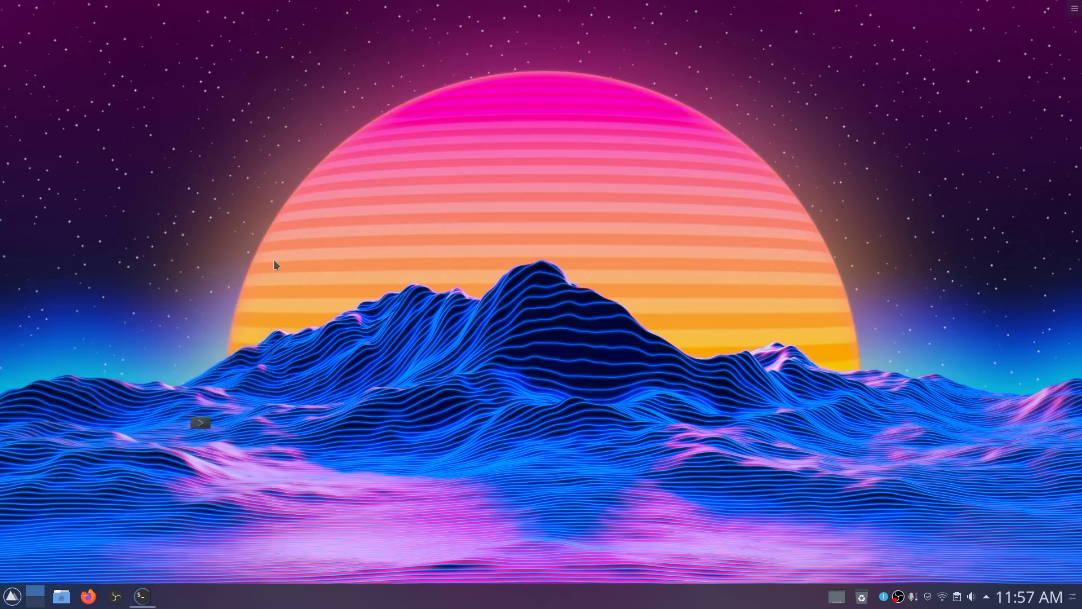
drag(362, 10, 464, 113)
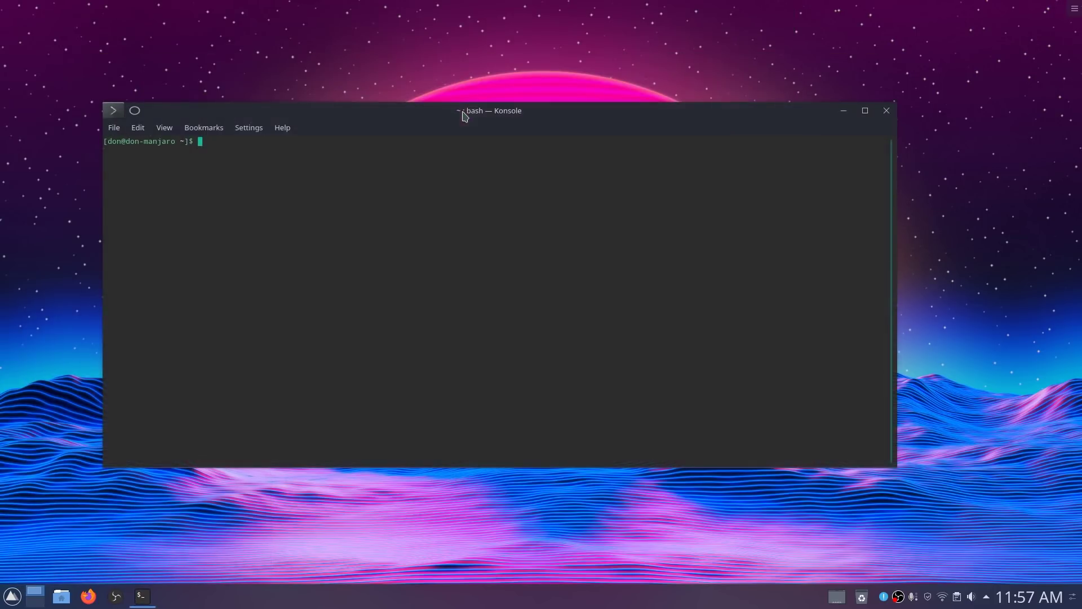
Give the Shell profile's Maia colour scheme 17% background transparency and save it
click(238, 134)
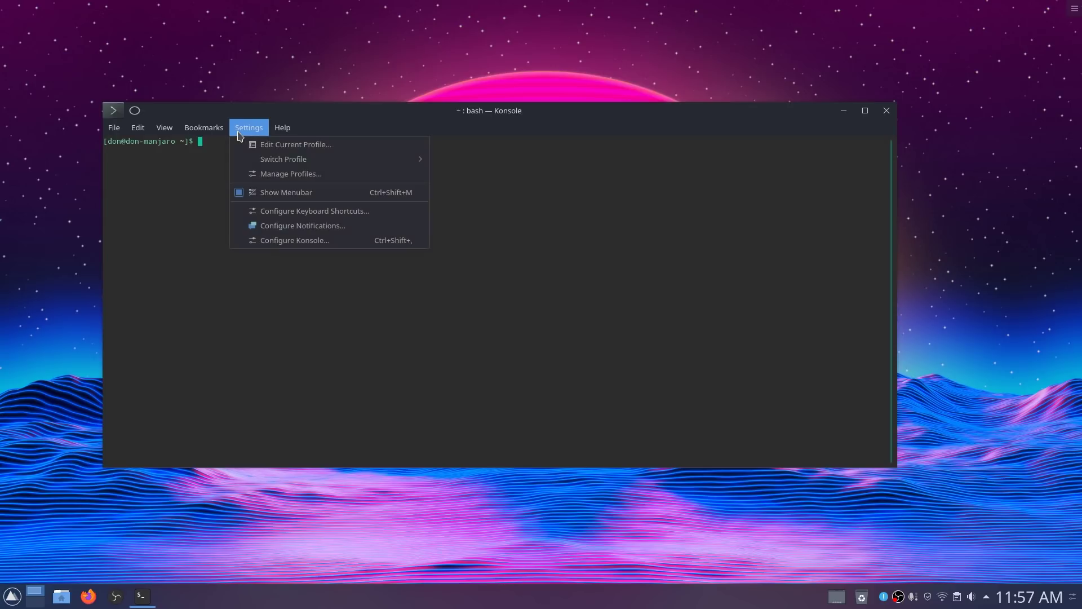
click(282, 148)
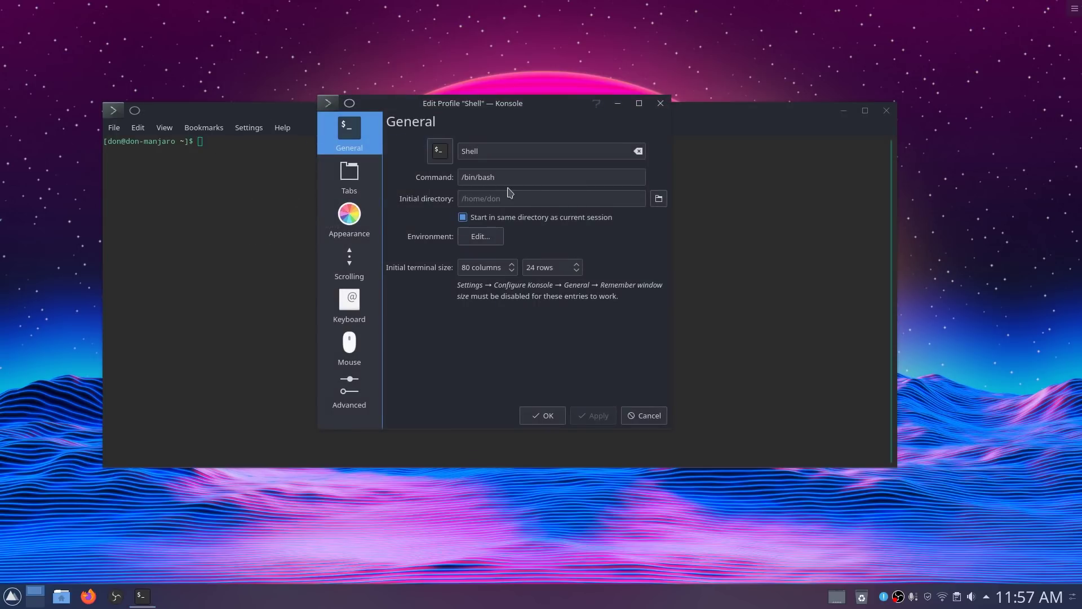
click(356, 217)
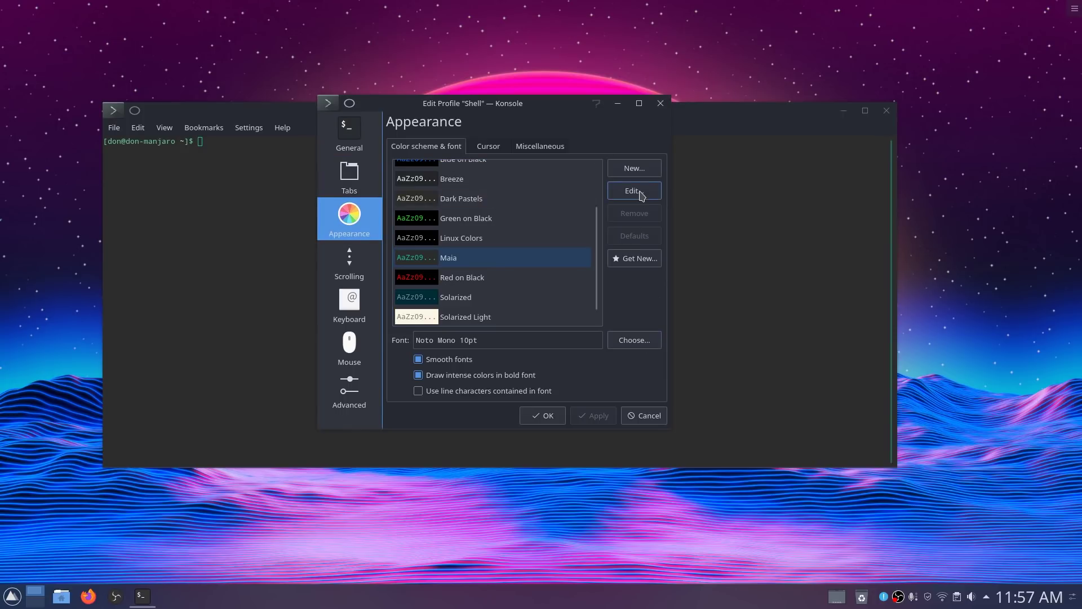
click(639, 191)
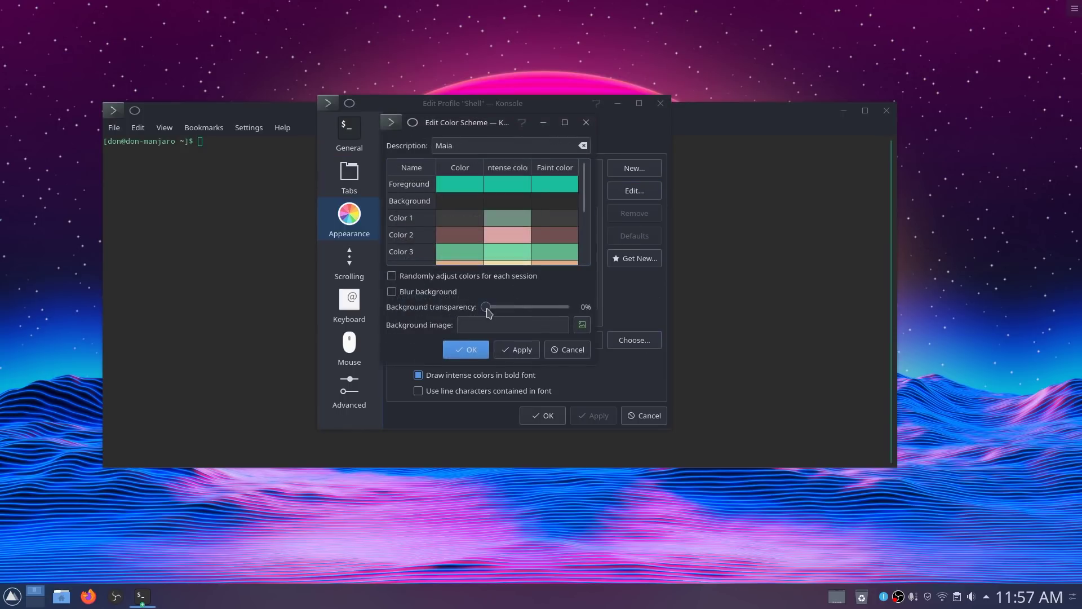
drag(487, 310, 551, 312)
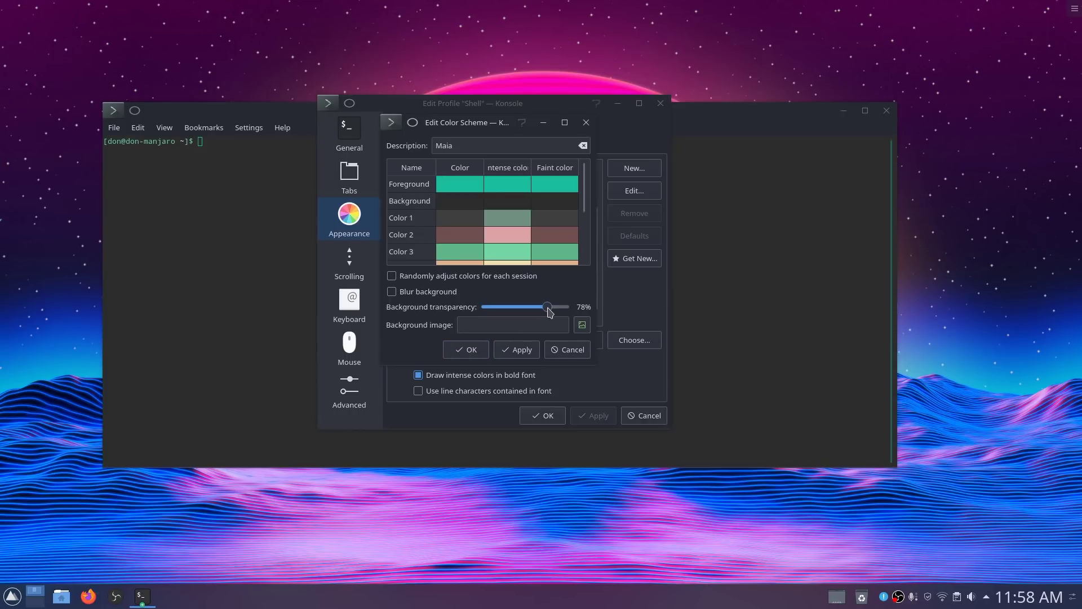
click(524, 353)
drag(550, 311, 506, 307)
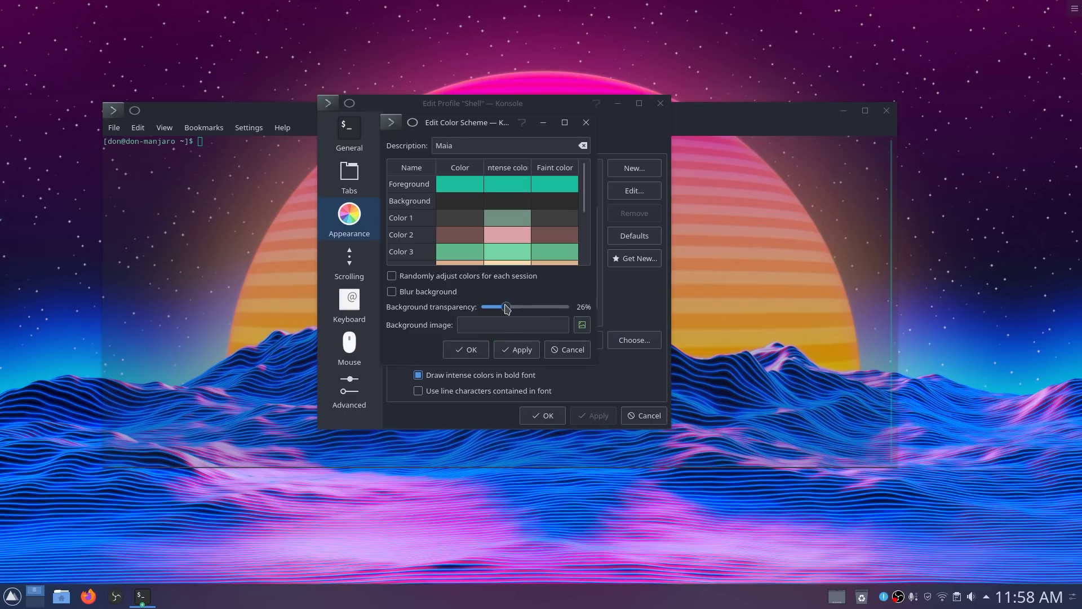
click(524, 356)
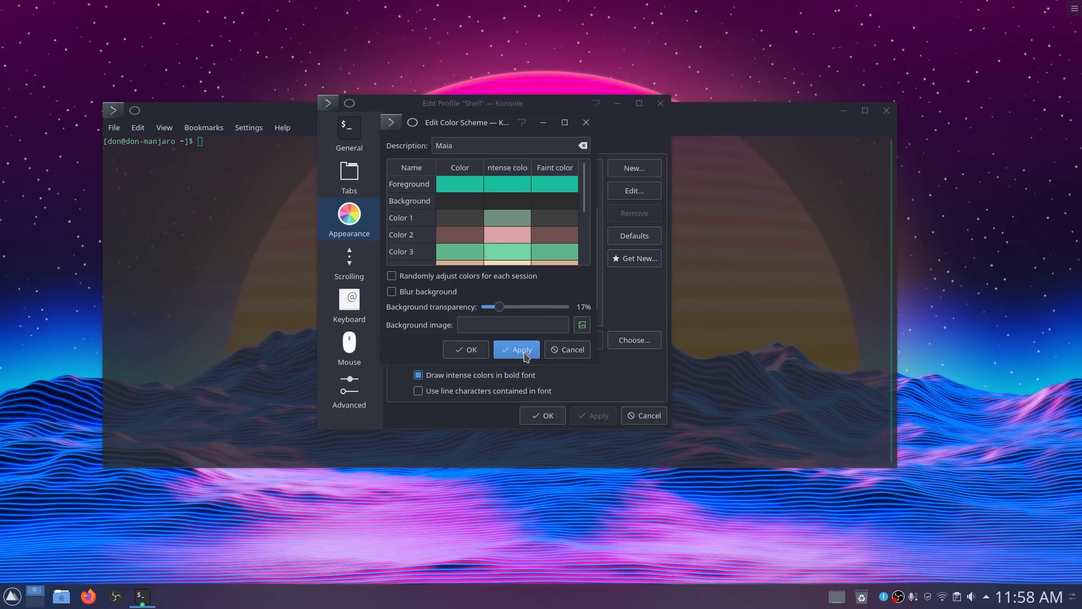
click(466, 349)
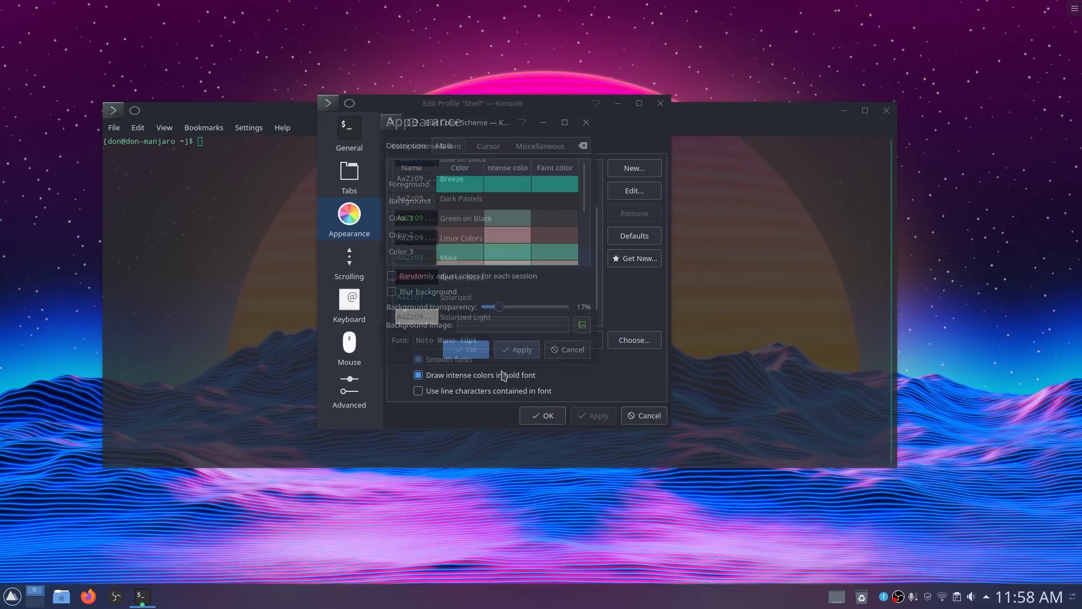
click(540, 416)
click(6, 602)
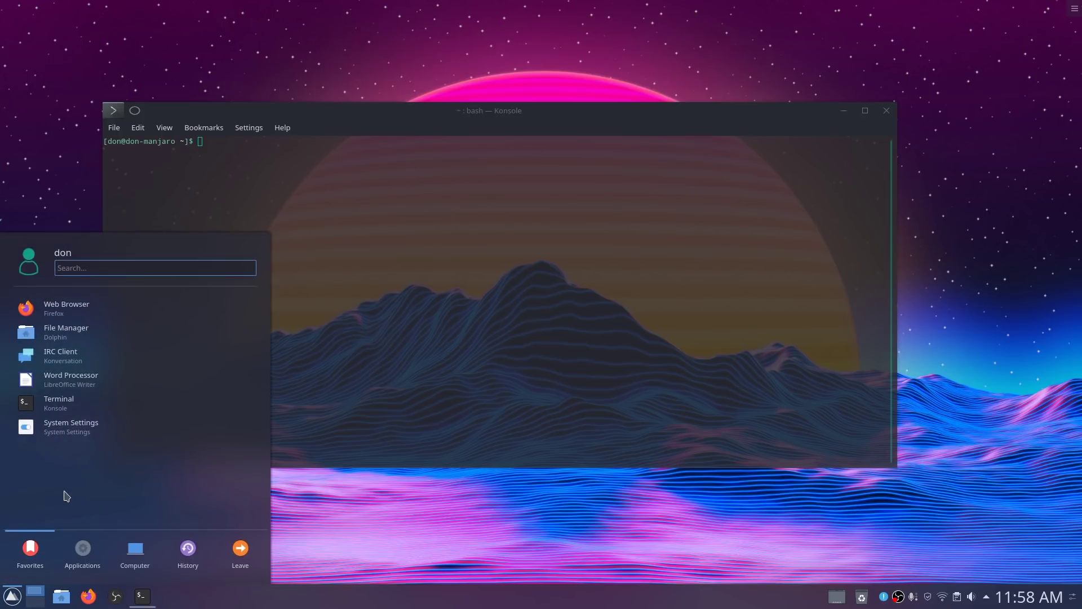
Relaunch System Settings, check the Icons page showing Qogir-dark, then return to the categories
click(84, 427)
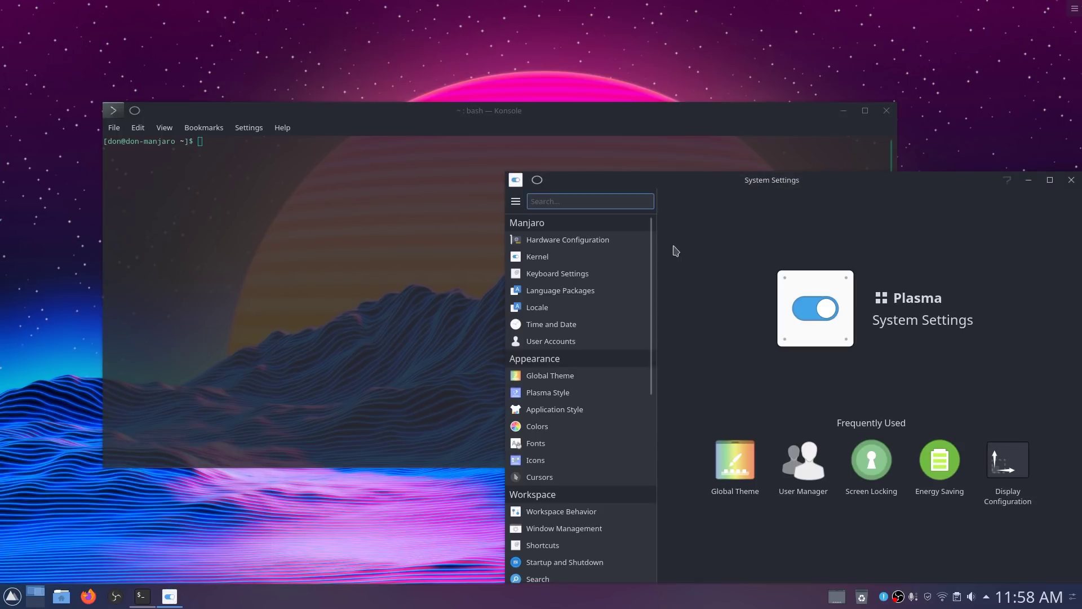
click(575, 460)
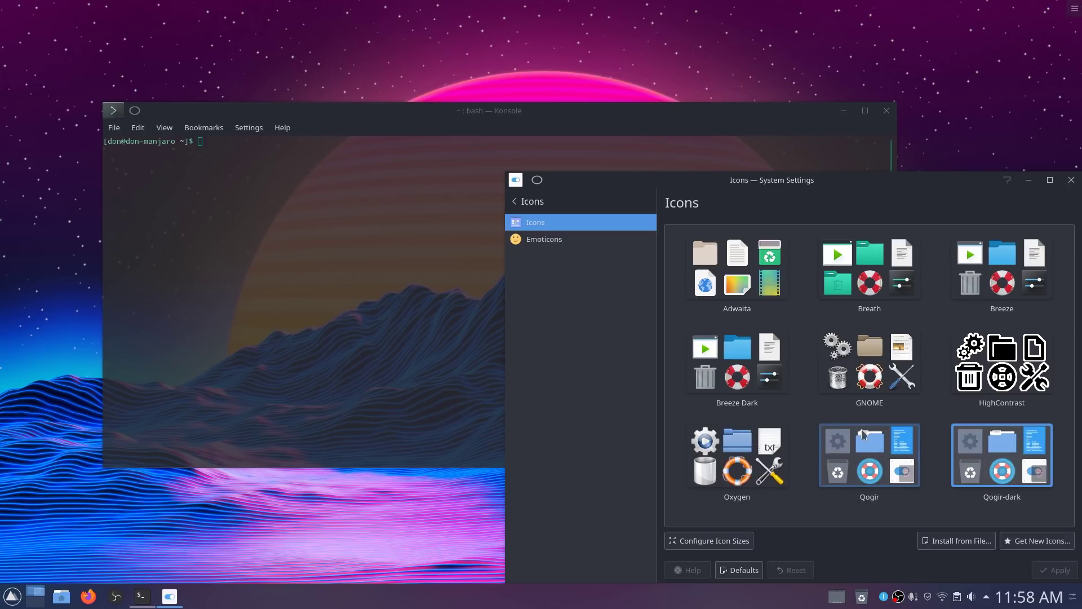
click(564, 203)
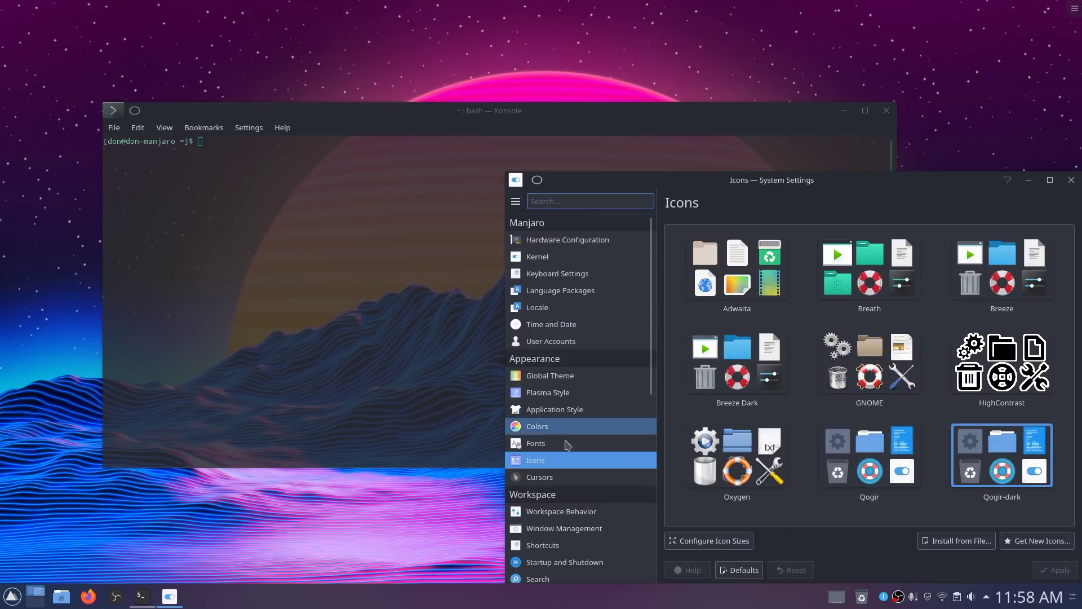
Find the Blur effect in Desktop Effects with a 'blu' search and raise its strength slightly
click(576, 518)
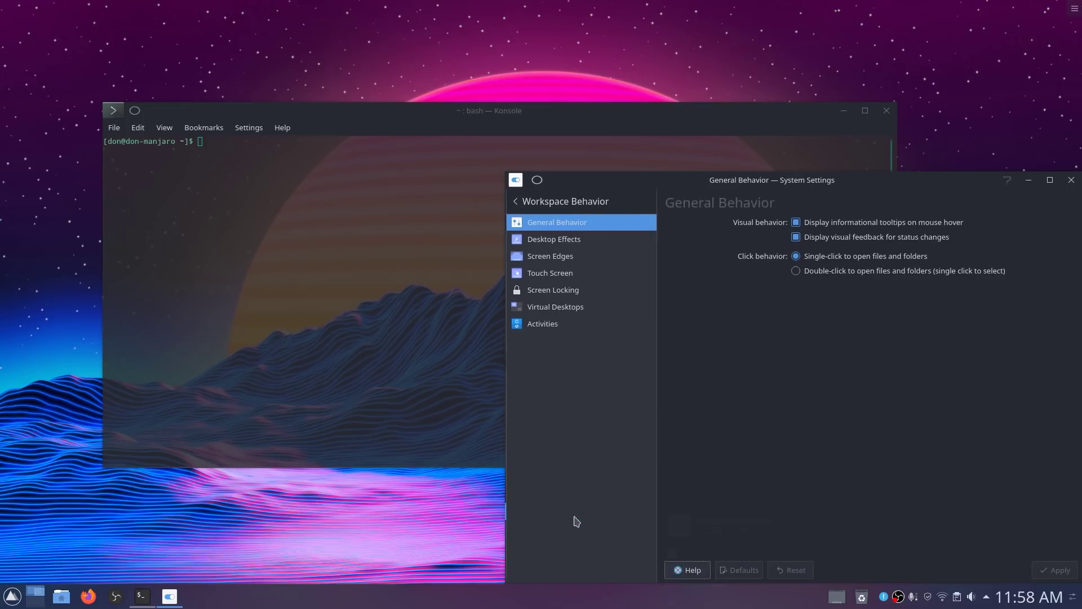
click(563, 246)
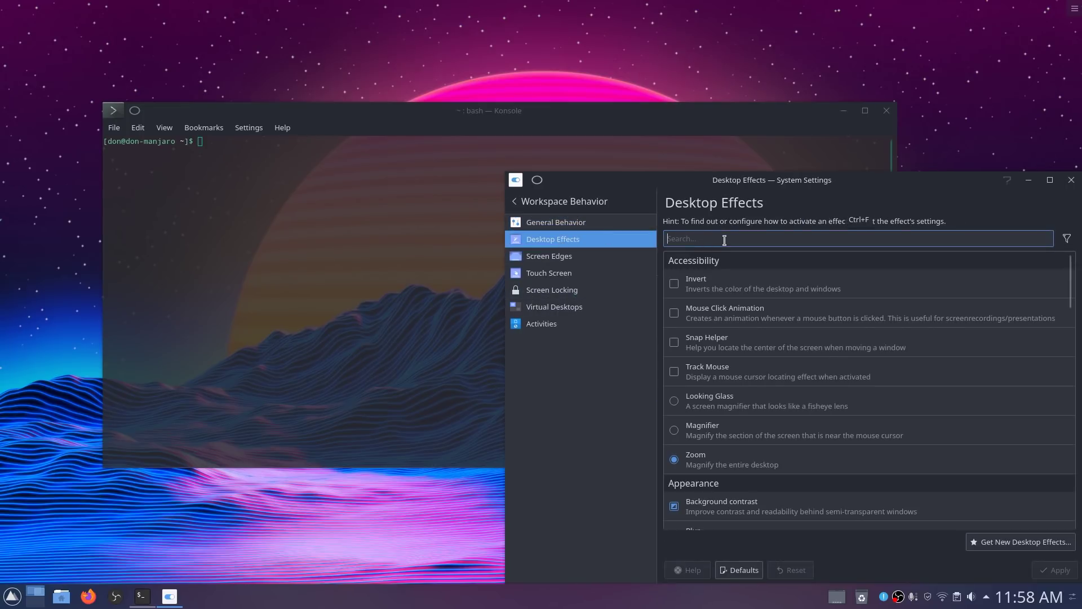
text(blu)
click(771, 285)
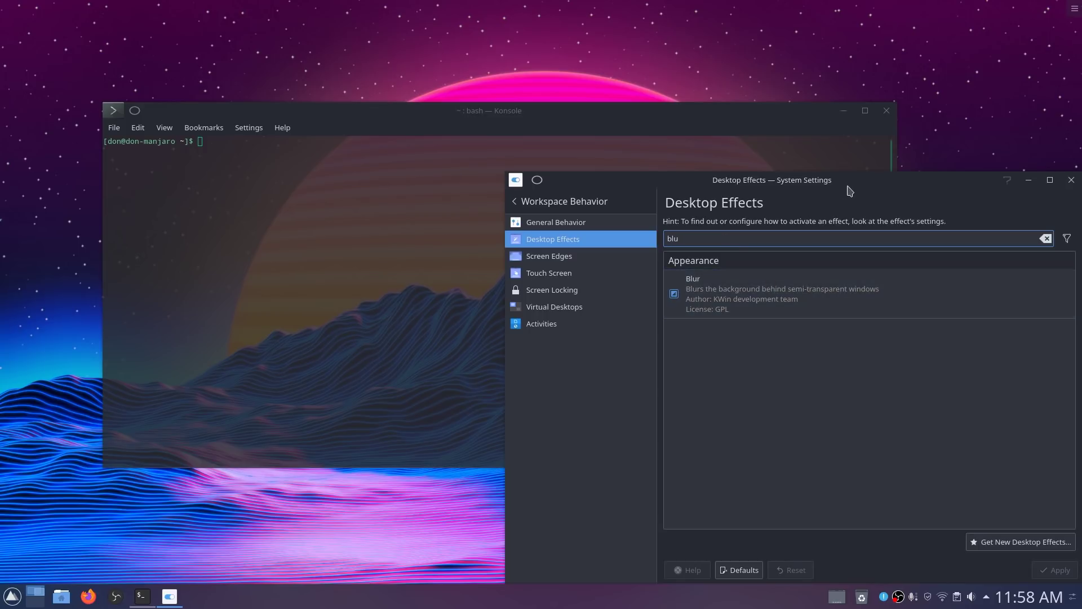
drag(849, 183, 773, 174)
click(987, 286)
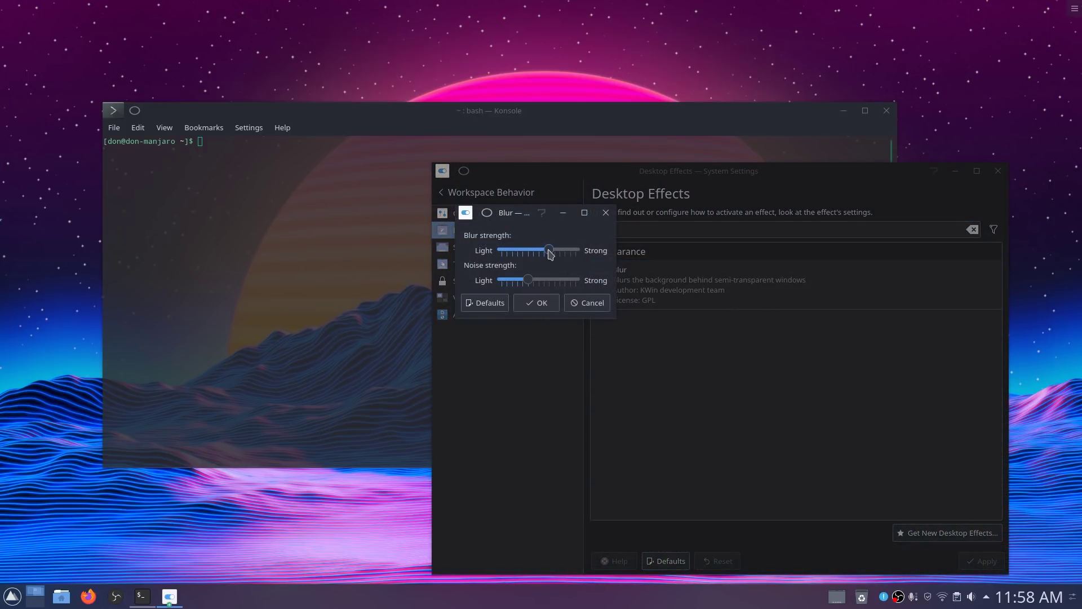
drag(550, 252, 568, 252)
click(542, 299)
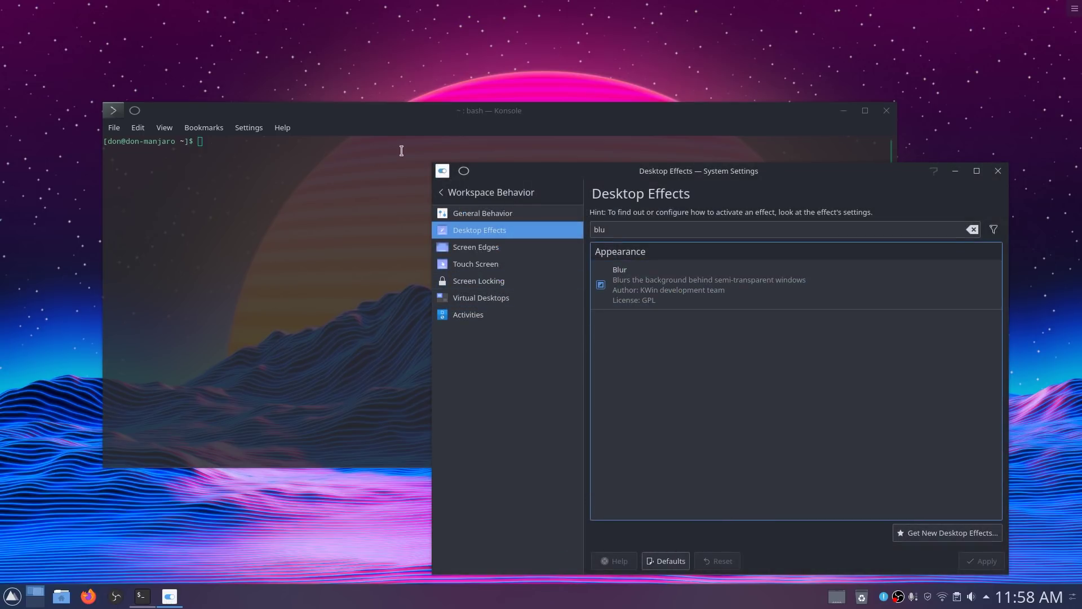
Retune the Blur effect to Strong blur strength with higher noise strength
drag(411, 122, 342, 74)
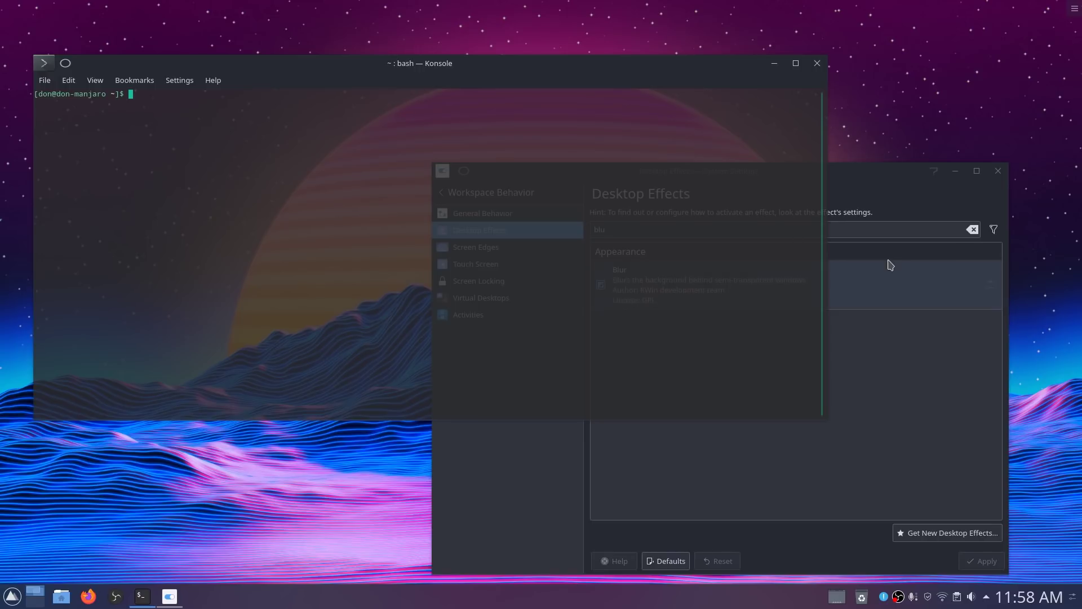
click(913, 292)
click(990, 286)
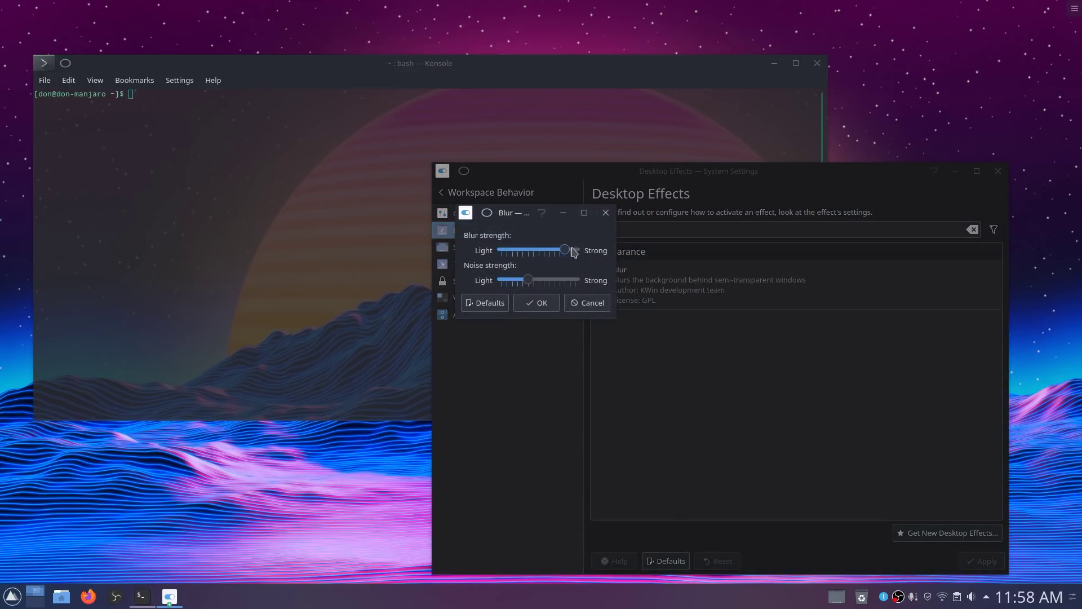
drag(570, 251, 498, 252)
click(540, 303)
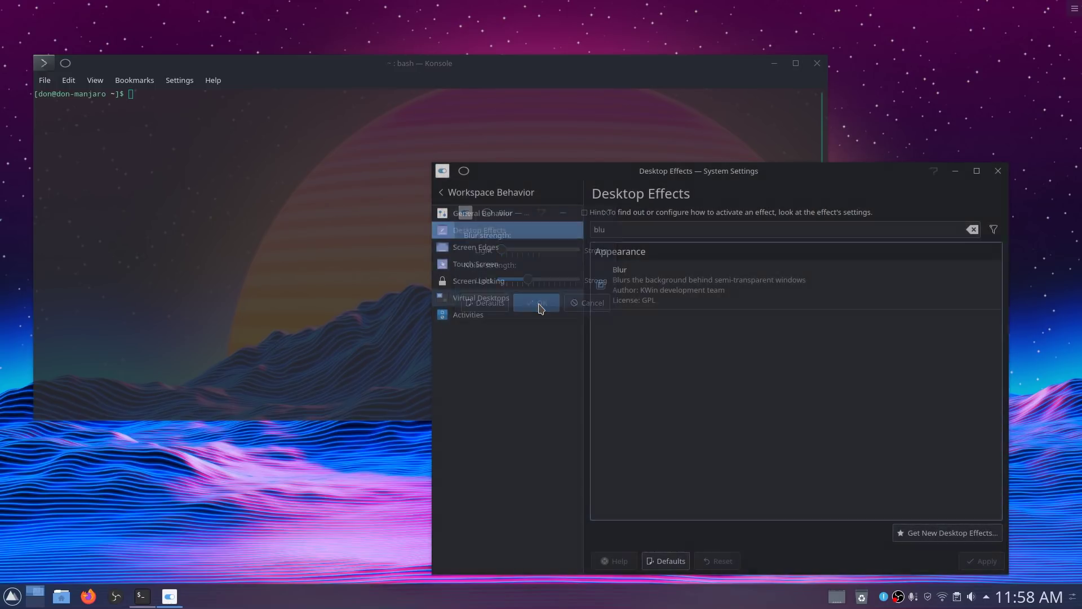
click(990, 285)
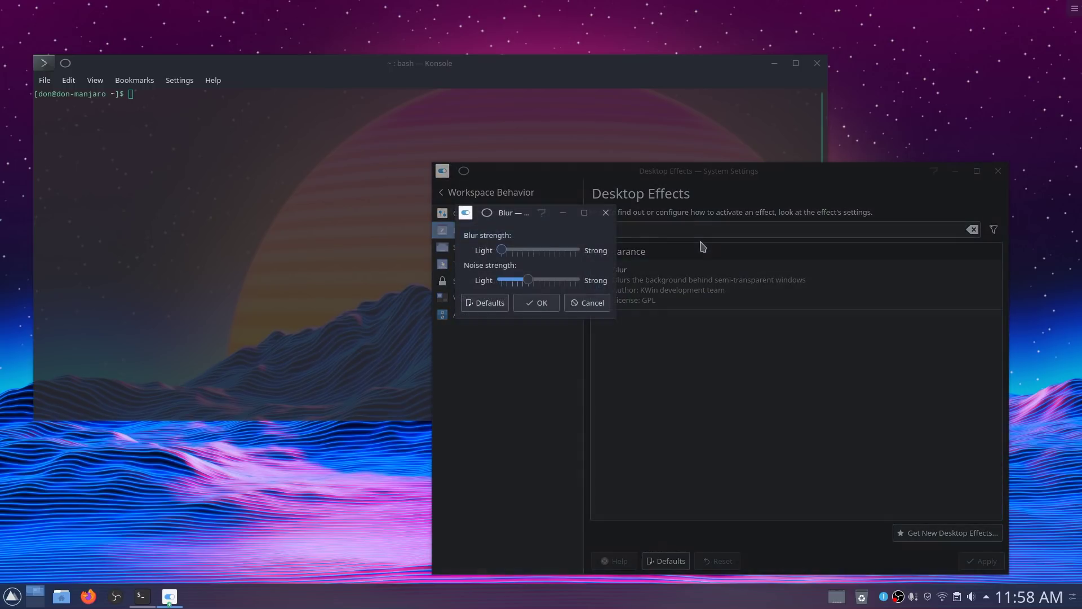
click(538, 252)
drag(504, 256, 564, 284)
click(536, 303)
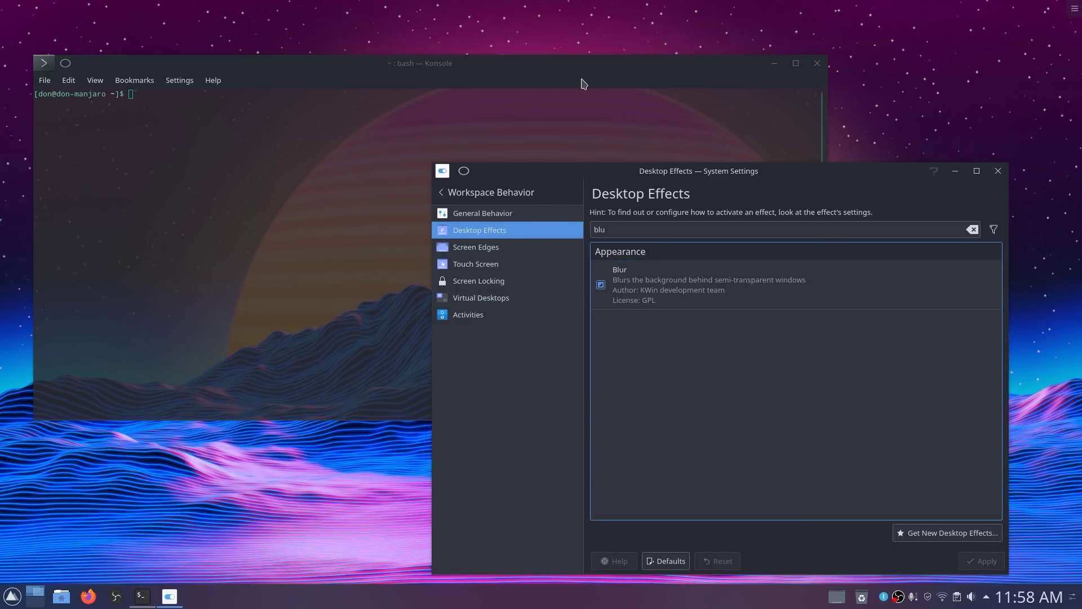
drag(558, 65, 590, 65)
Look through Konsole's configuration window and profile list, closing it without changes
click(162, 83)
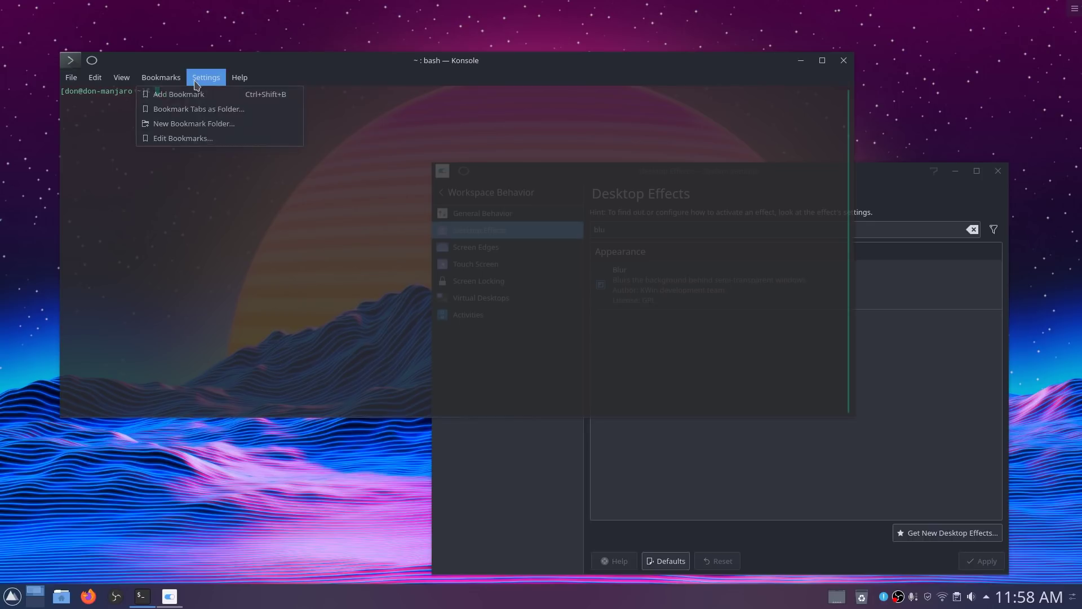
mouse_move(206, 79)
click(213, 192)
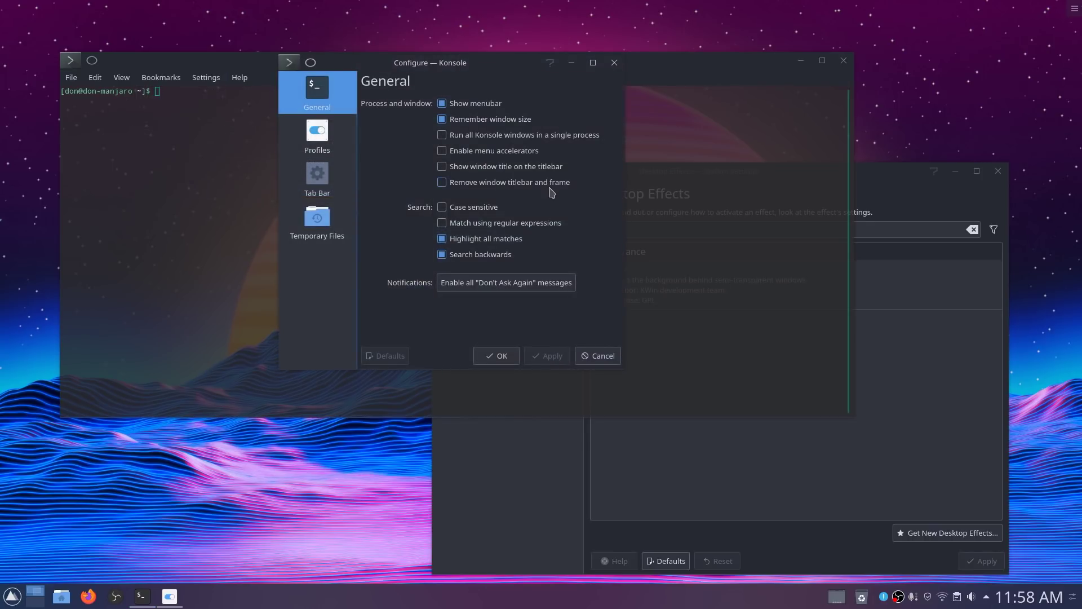
click(326, 135)
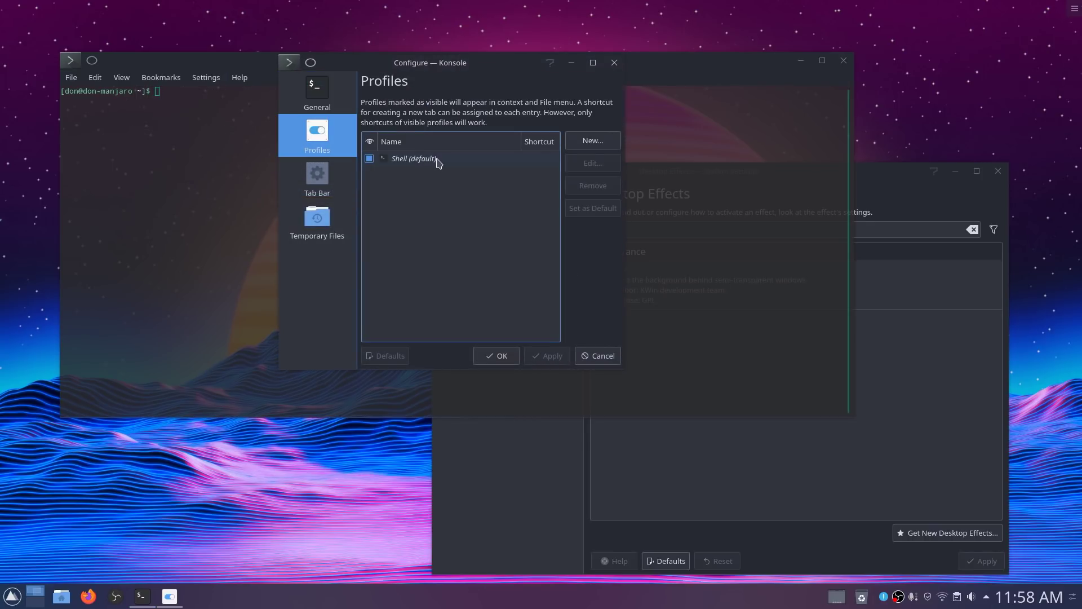
click(597, 356)
Enable Blur background in the Shell profile's Maia colour scheme and save the profile
click(205, 78)
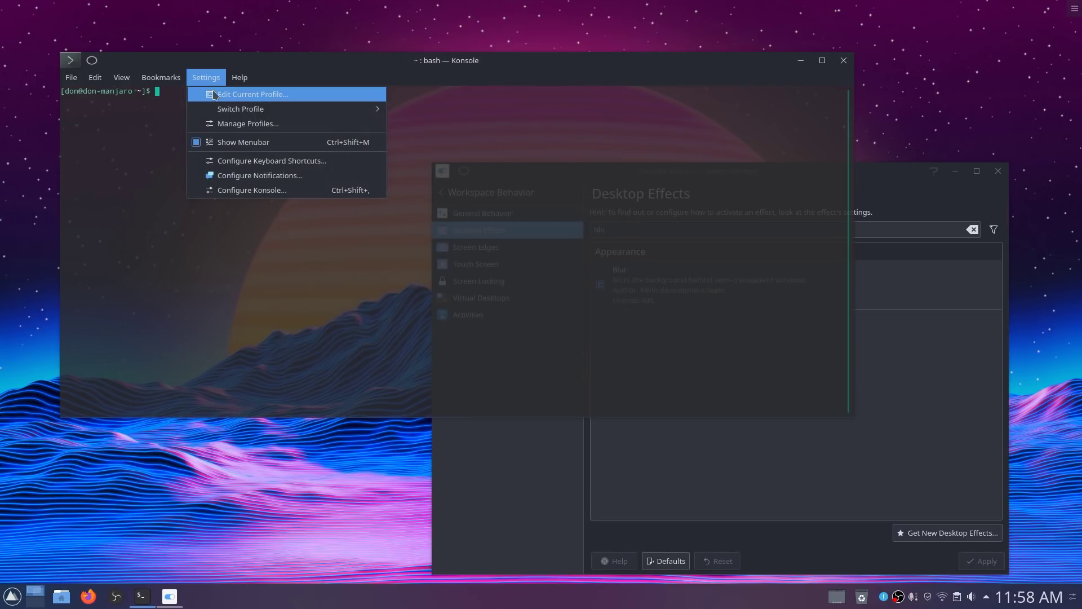
click(217, 95)
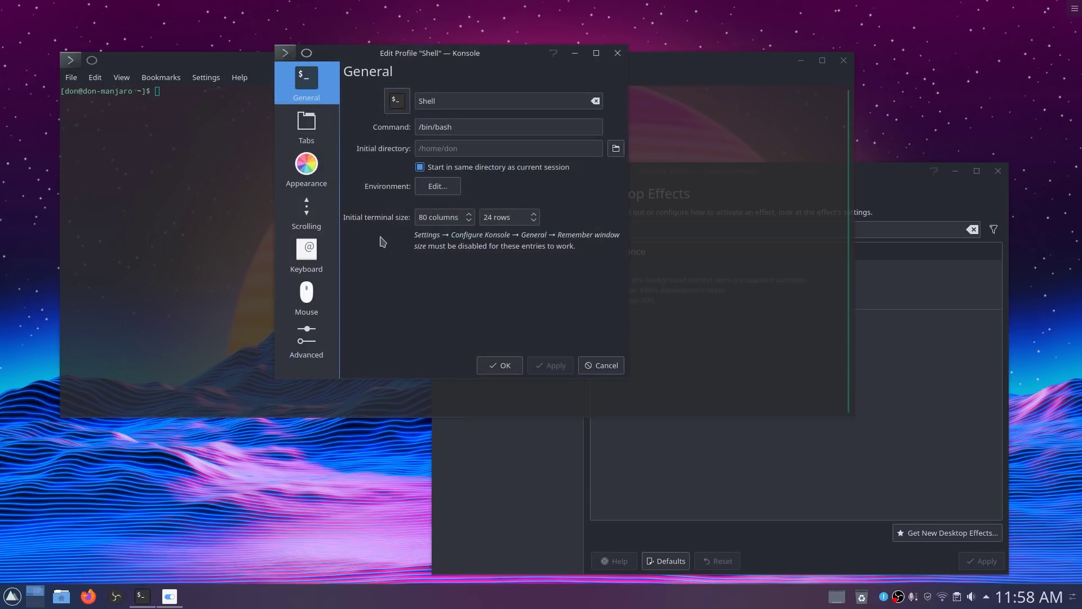
click(328, 181)
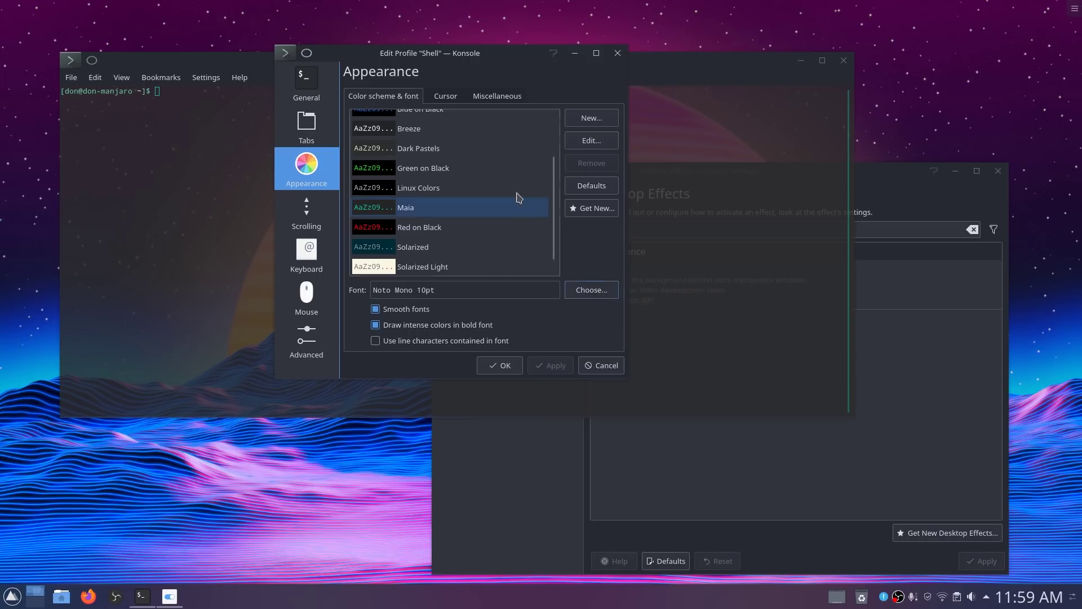
click(499, 97)
click(445, 97)
click(394, 98)
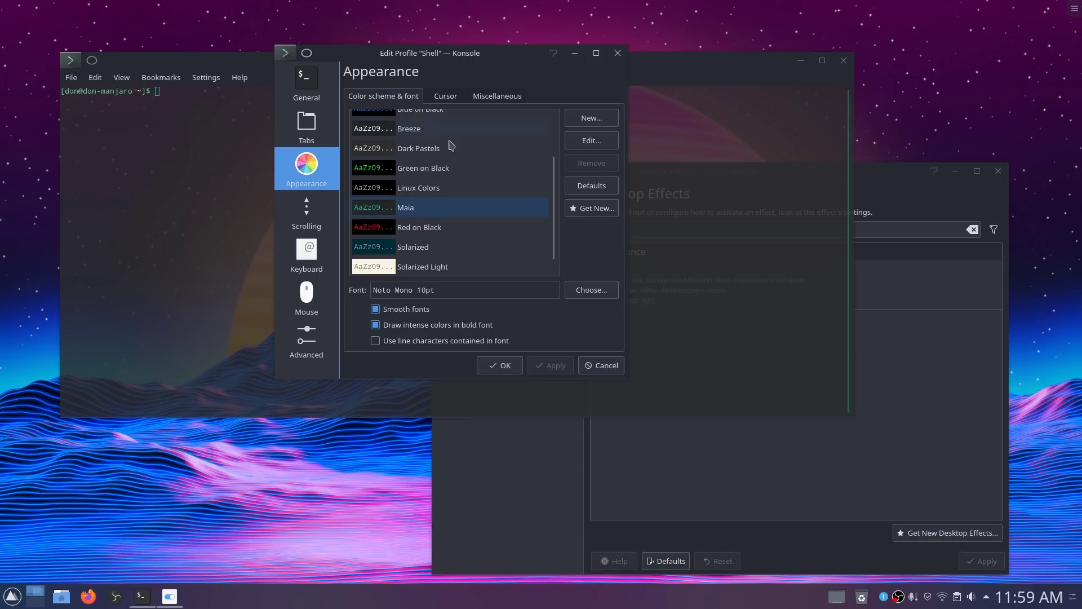
click(599, 147)
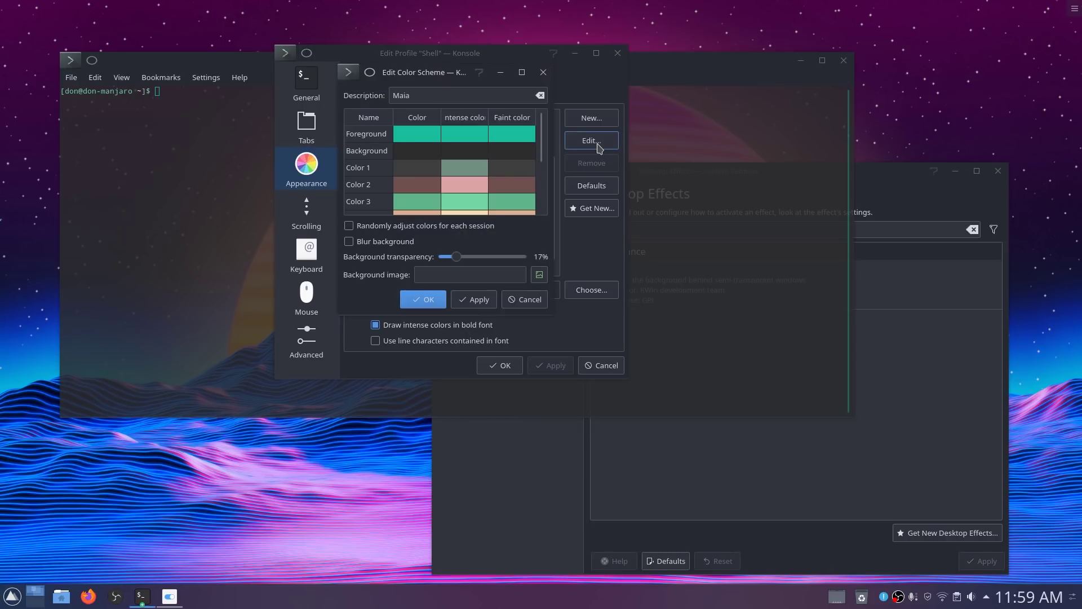
click(396, 244)
click(426, 301)
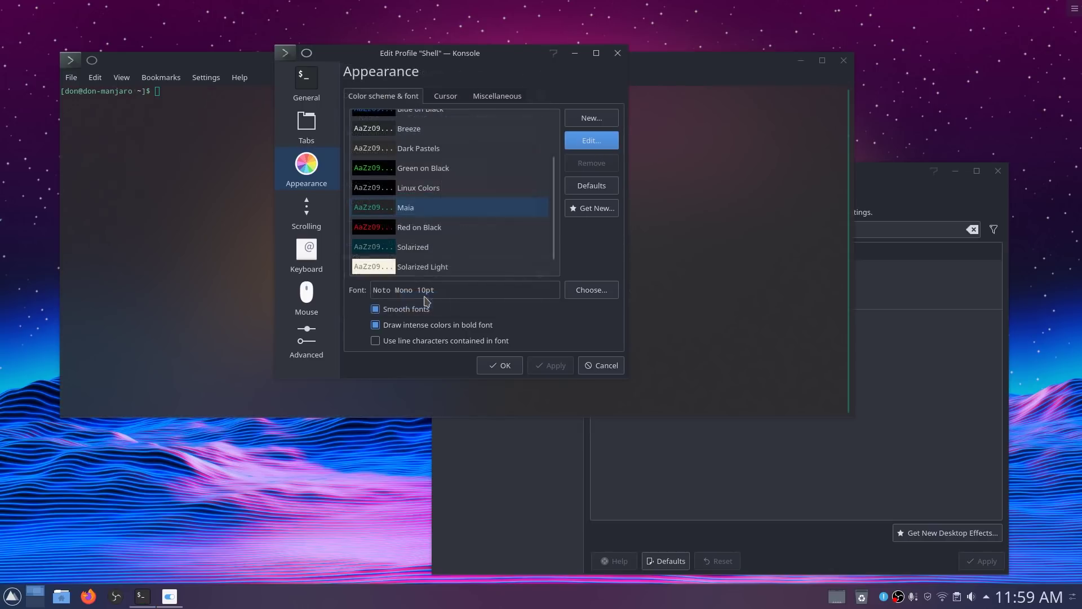
click(495, 367)
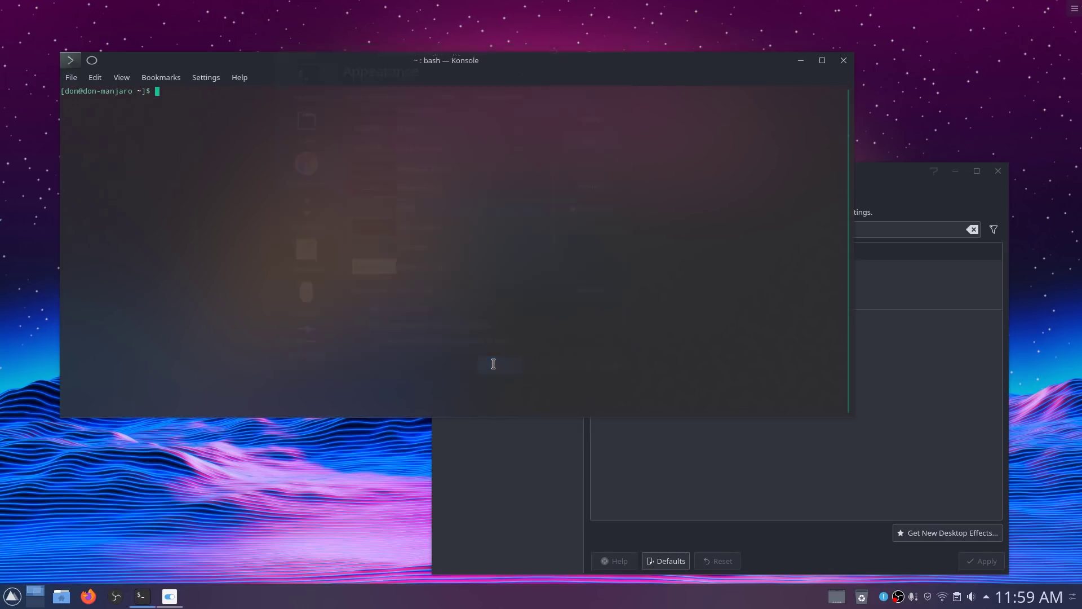
click(873, 383)
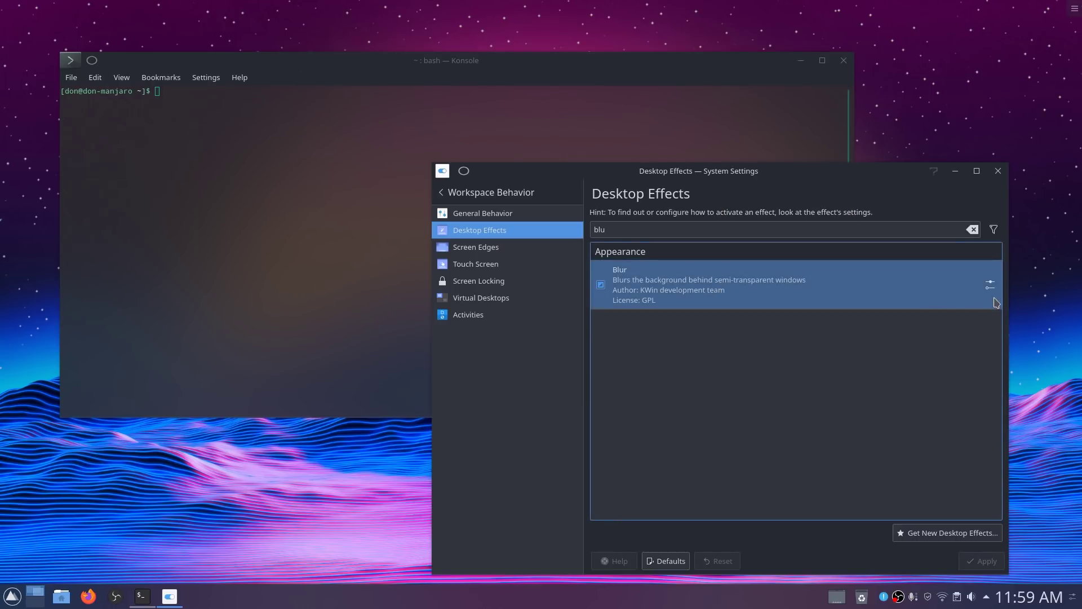
Reduce the Blur effect's strength to about a third
click(990, 284)
drag(574, 250, 526, 255)
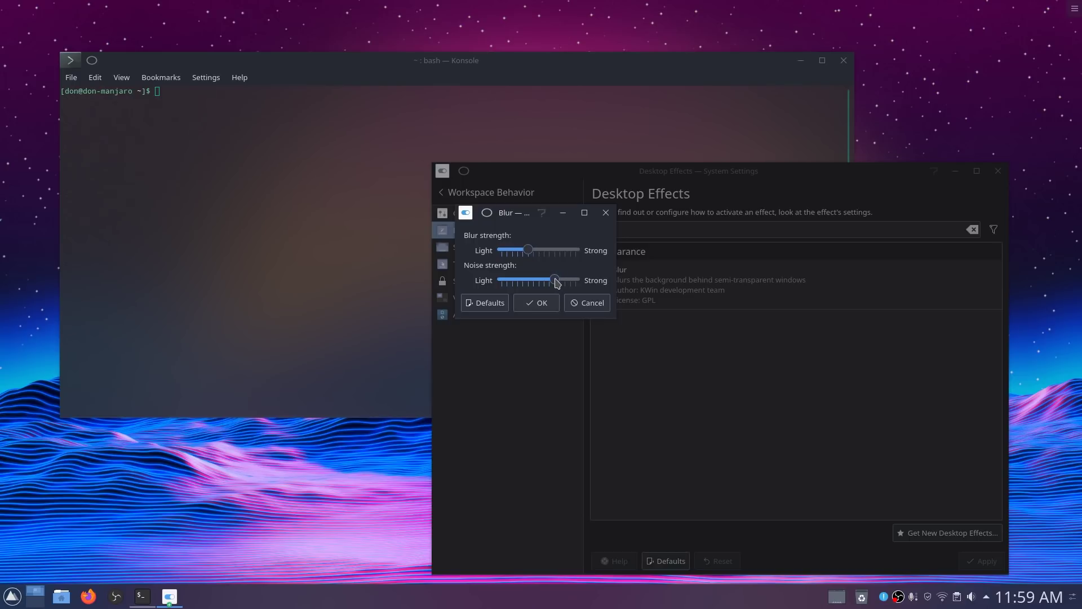
click(544, 303)
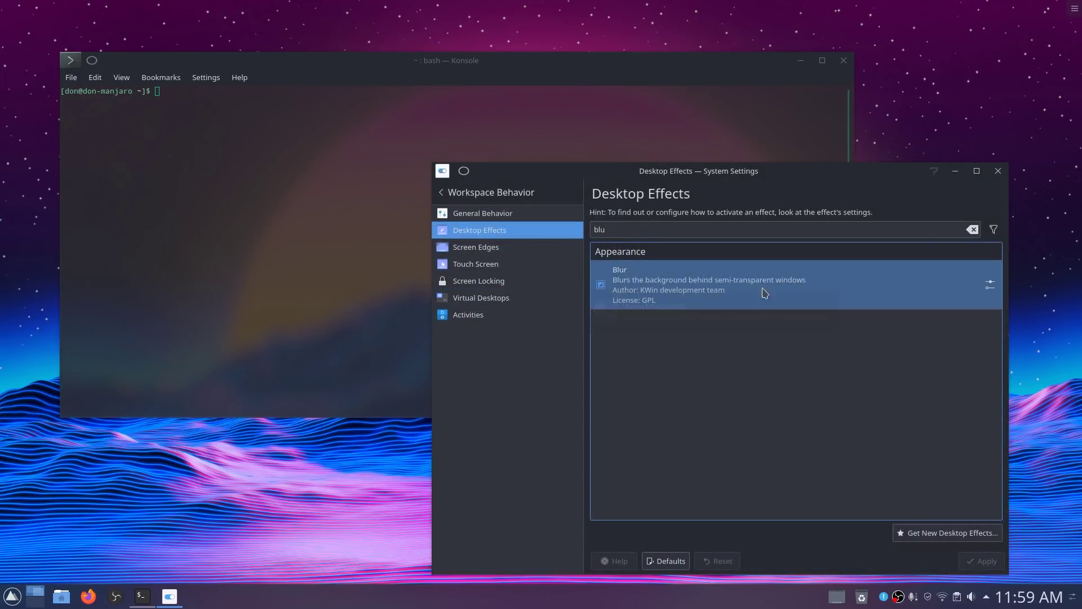
Set the Blur noise strength to about 63%, then bring Konsole back to the front
click(988, 285)
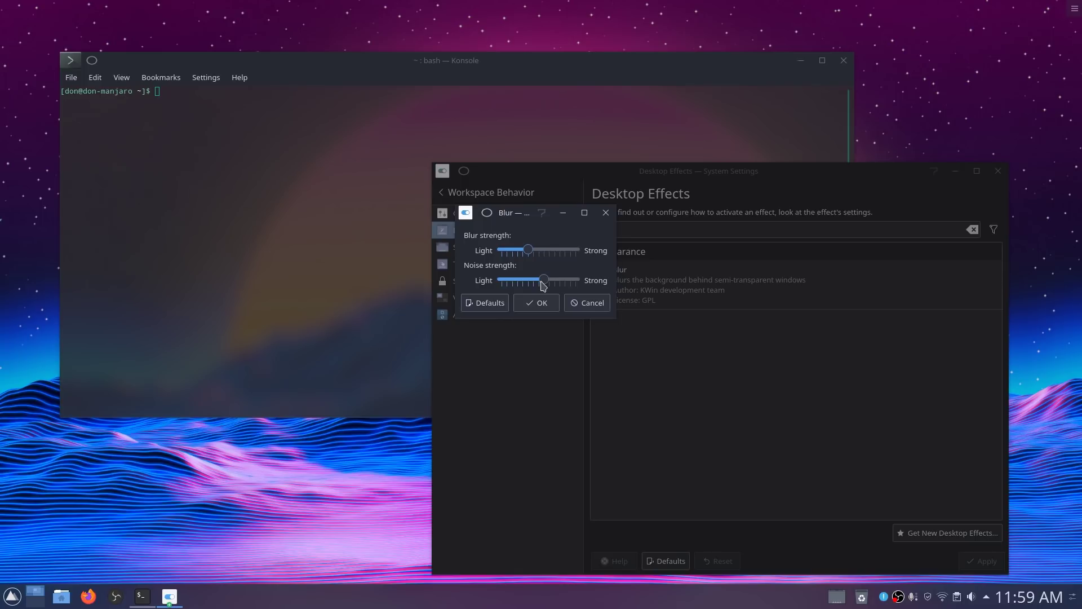
drag(545, 283, 525, 282)
click(538, 304)
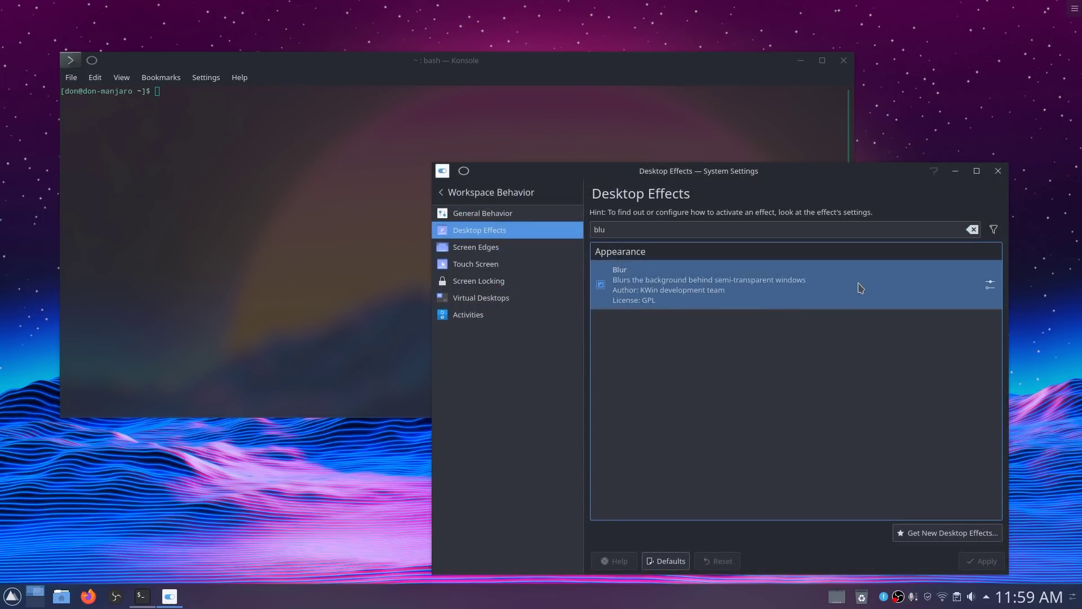
click(990, 284)
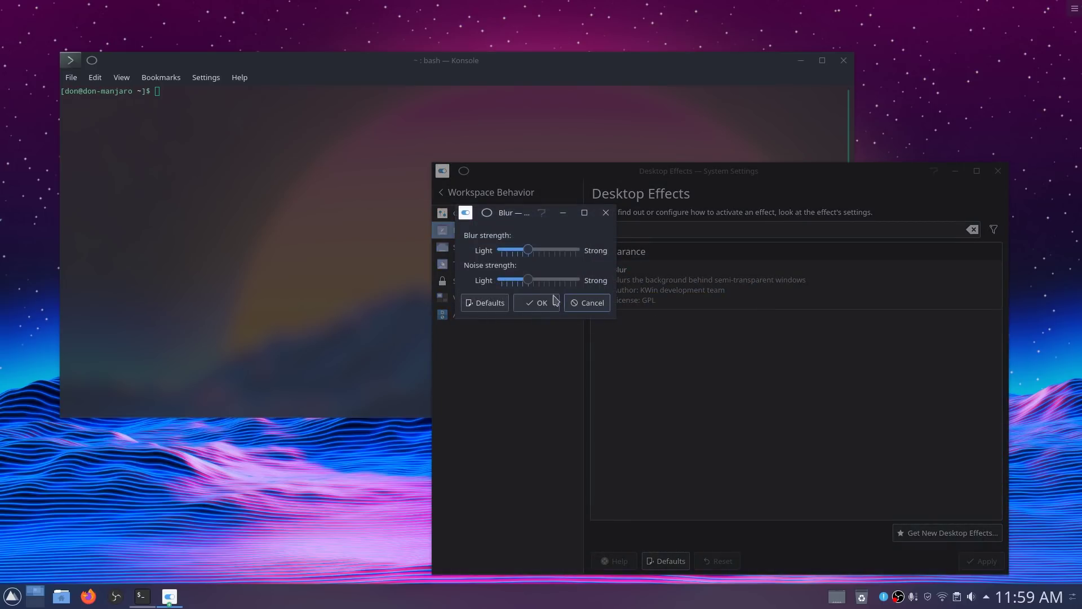
drag(532, 284, 554, 287)
click(538, 303)
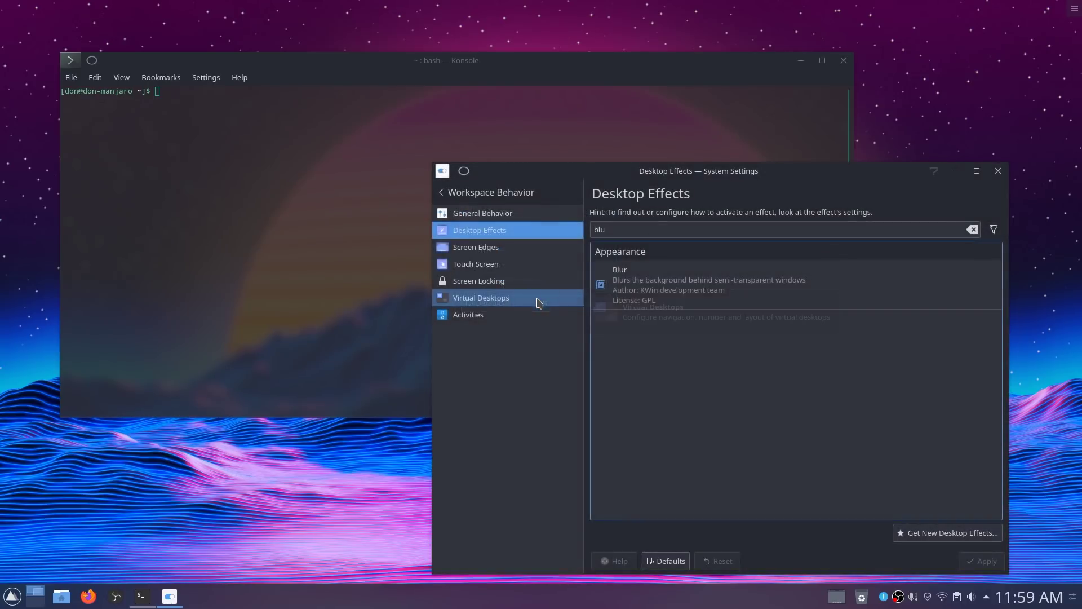
click(536, 80)
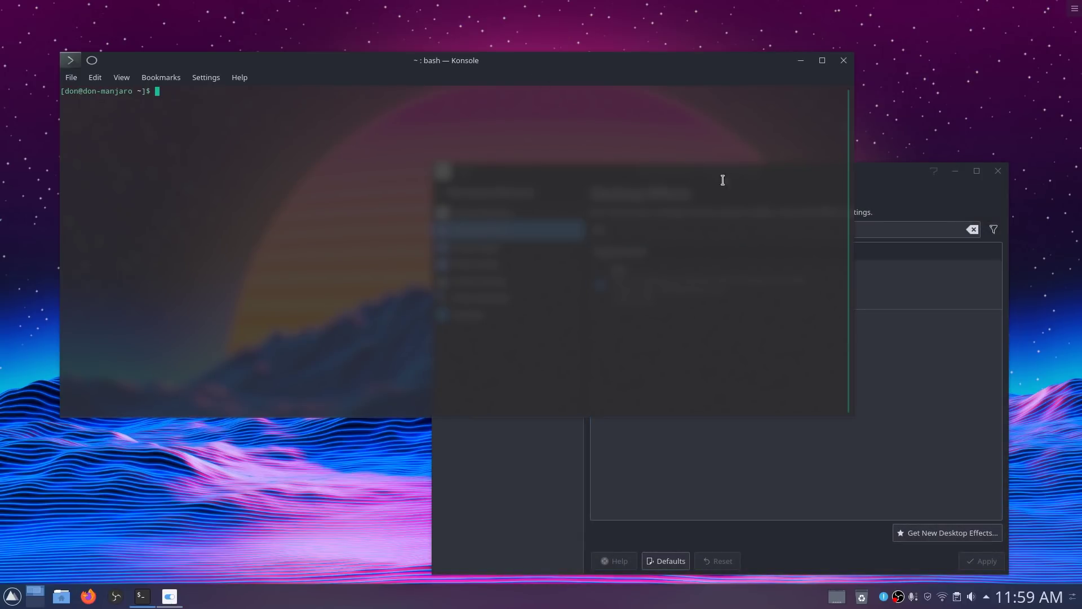
drag(689, 70, 719, 120)
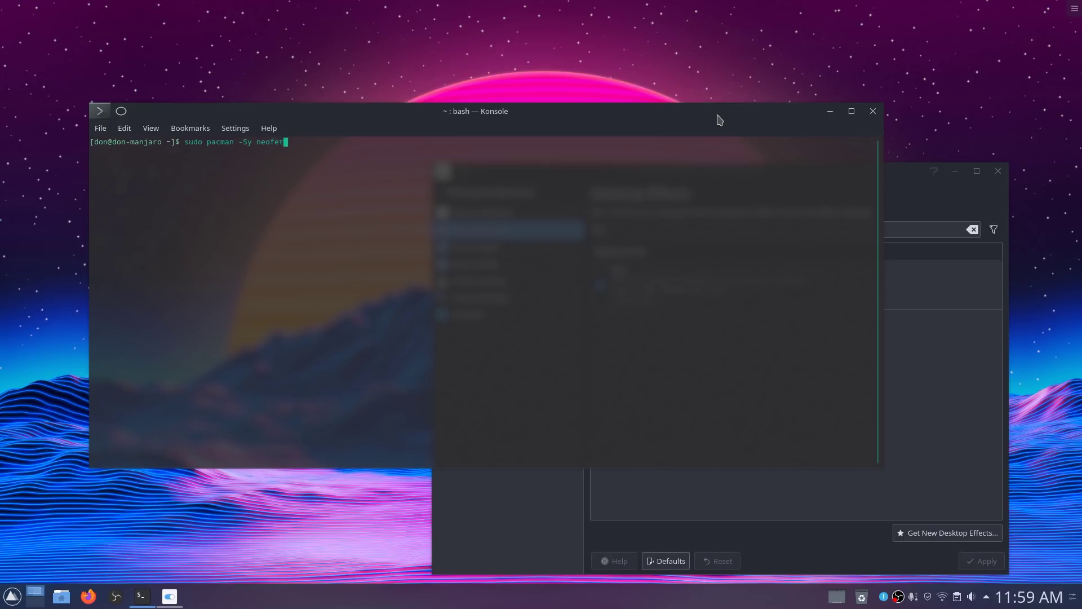
Install the neofetch package with sudo pacman -Sy neofetch, confirming the install with y
text(ch)
key(Return)
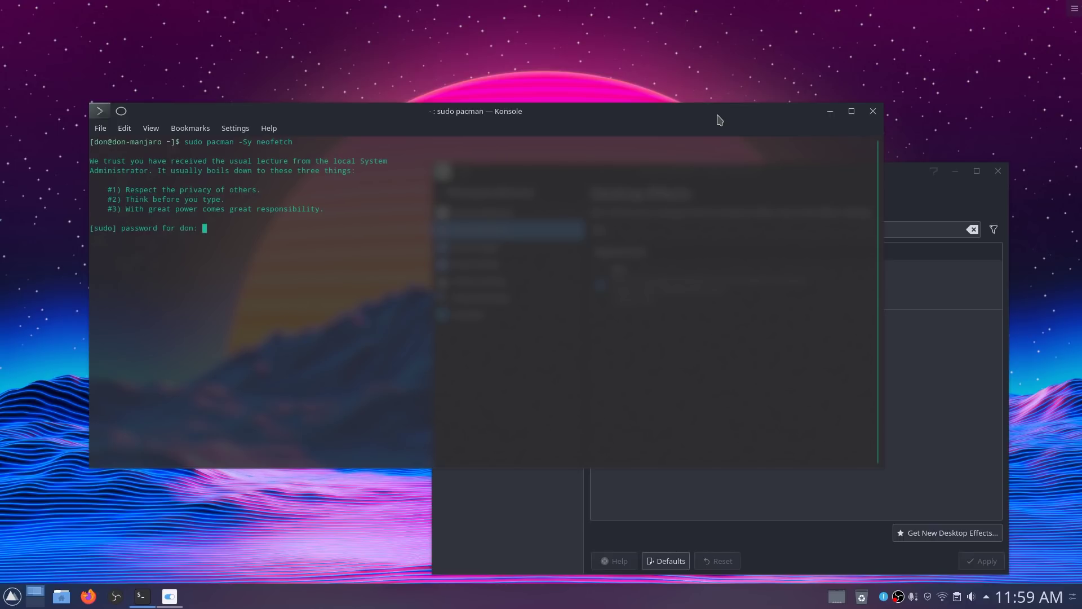
key(Return)
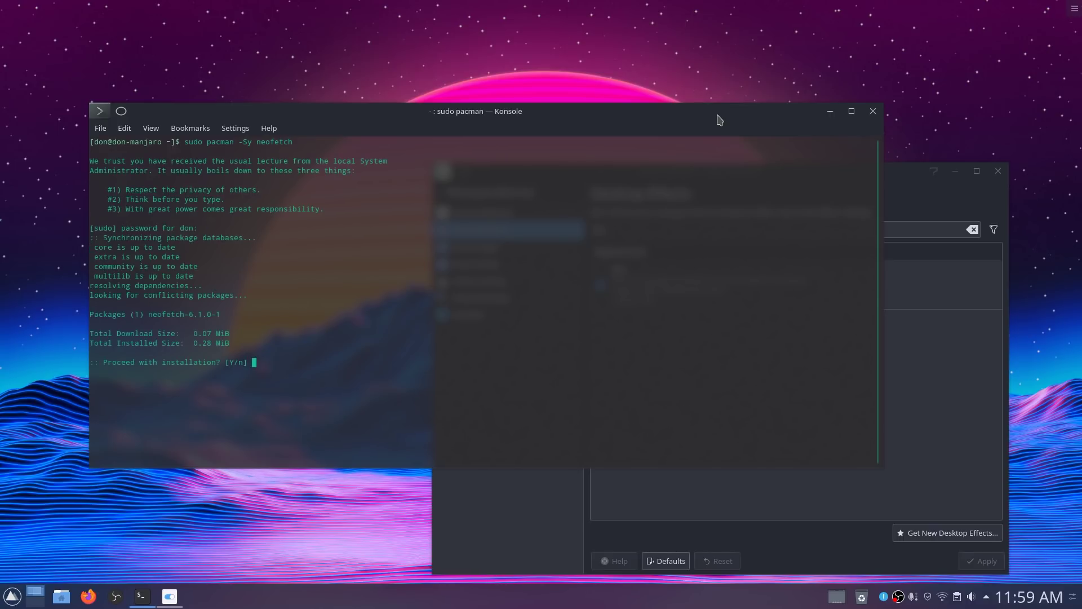
text(y)
key(Return)
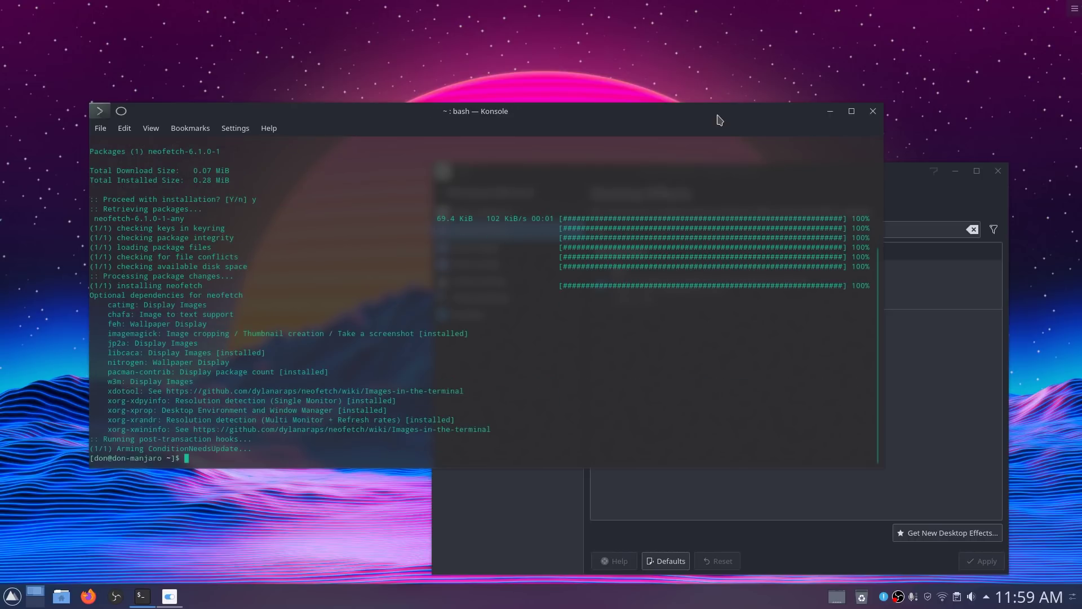
Run neofetch in a cleared terminal to show the Manjaro logo and system details, then resize Konsole
text(h)
key(Return)
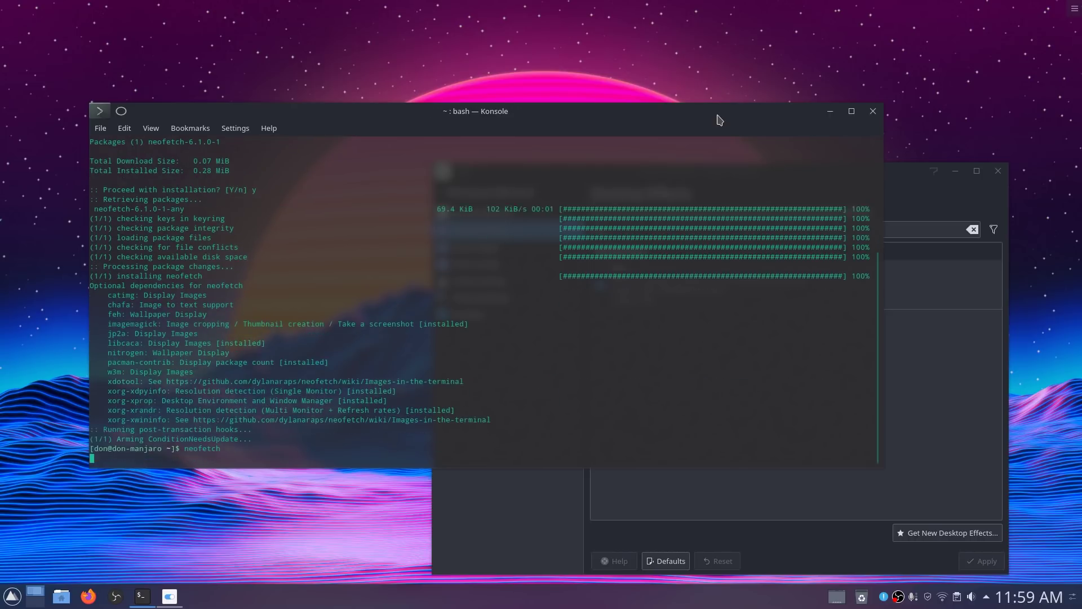
key(ctrl+l)
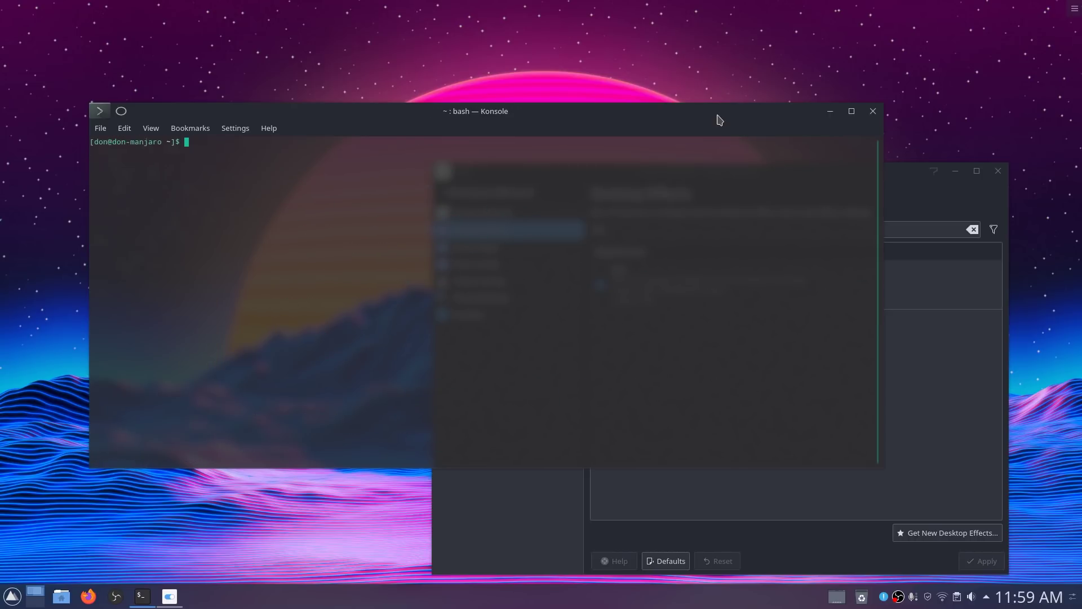
text(neofetc)
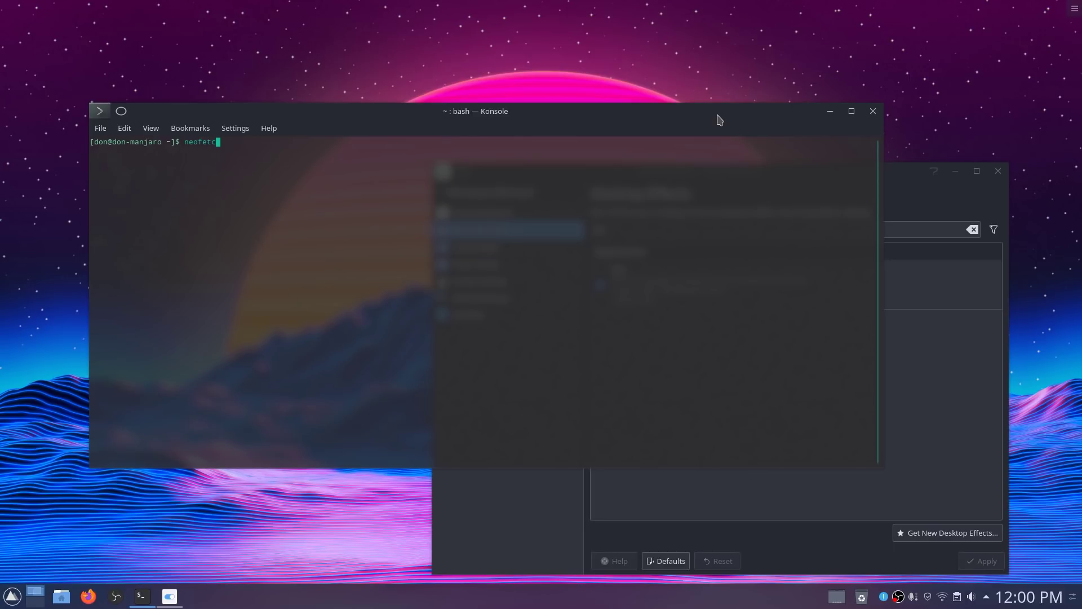
text(h)
key(Return)
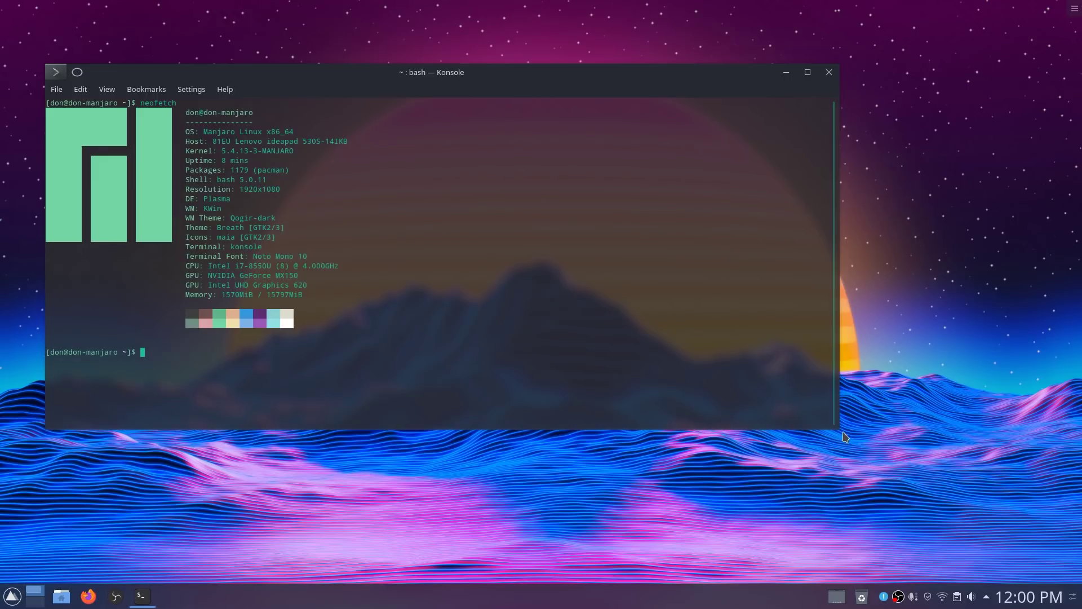
drag(750, 458, 621, 472)
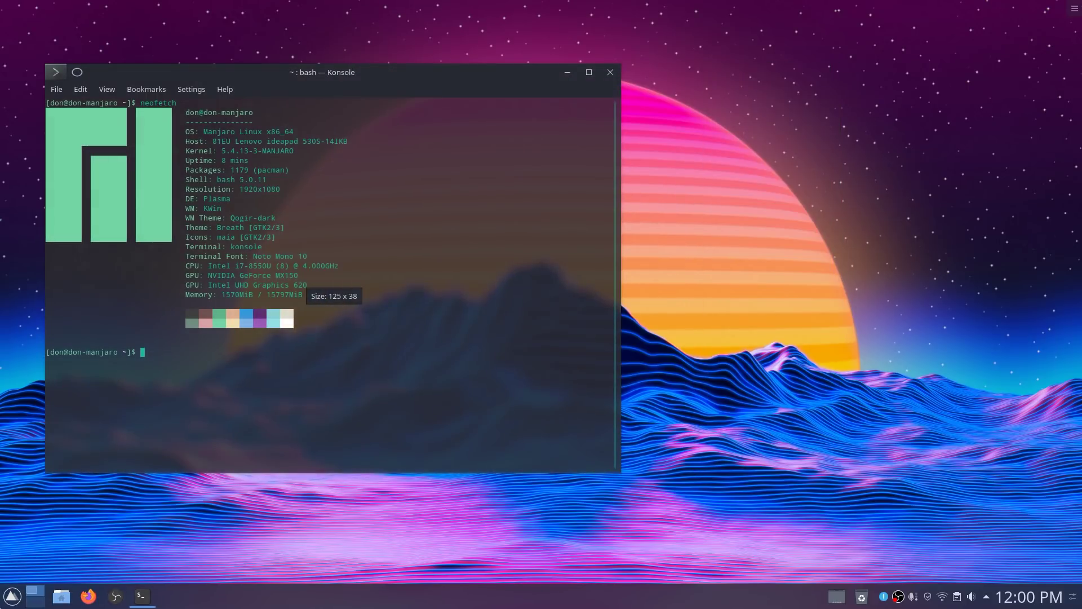
Launch Firefox from the application launcher with a new tab ready
click(5, 600)
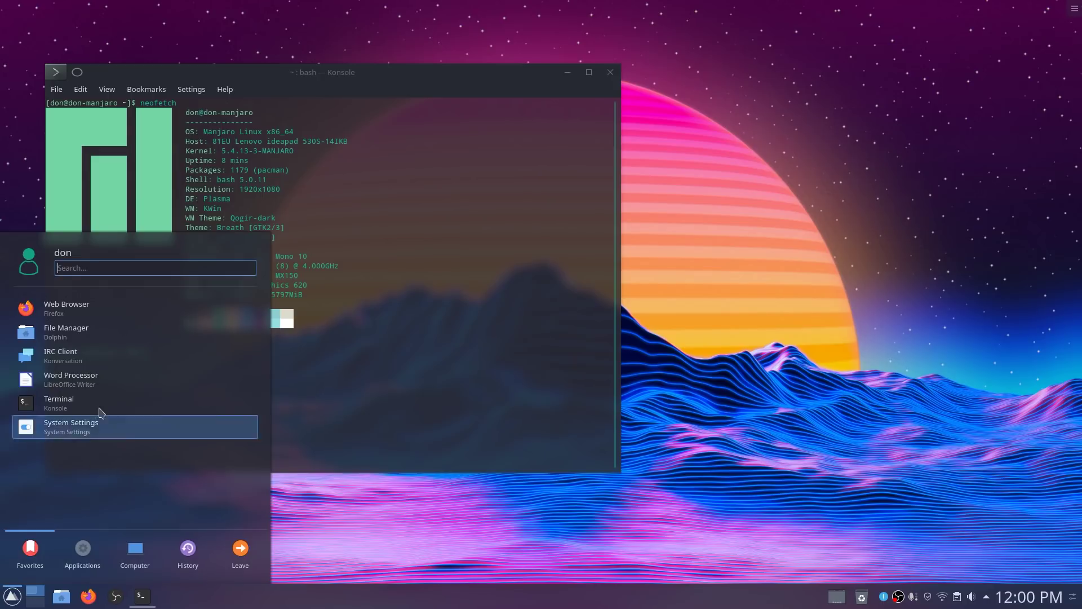
click(116, 308)
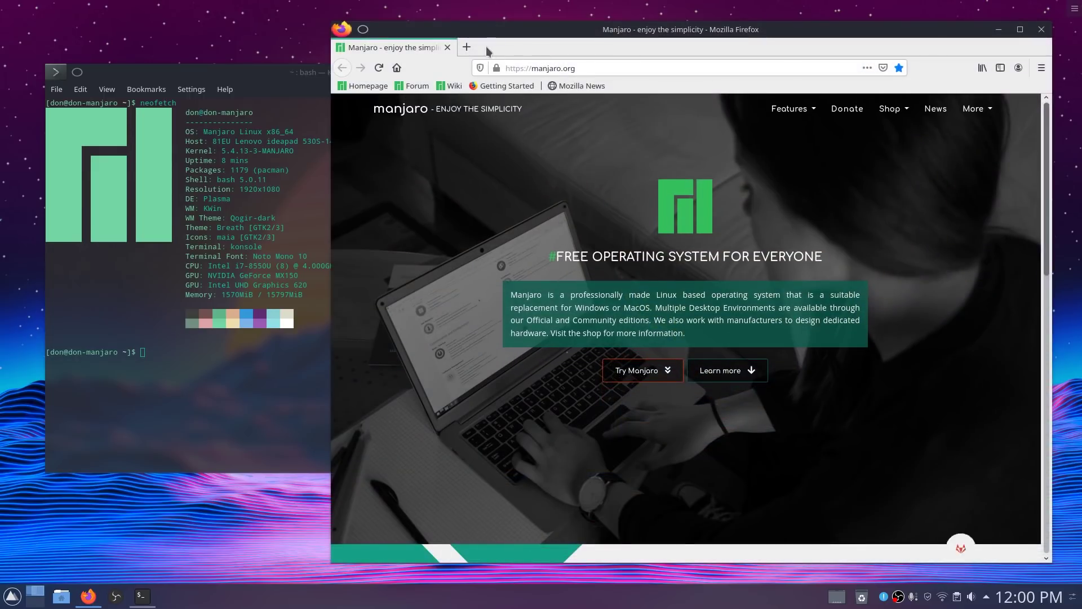
click(467, 47)
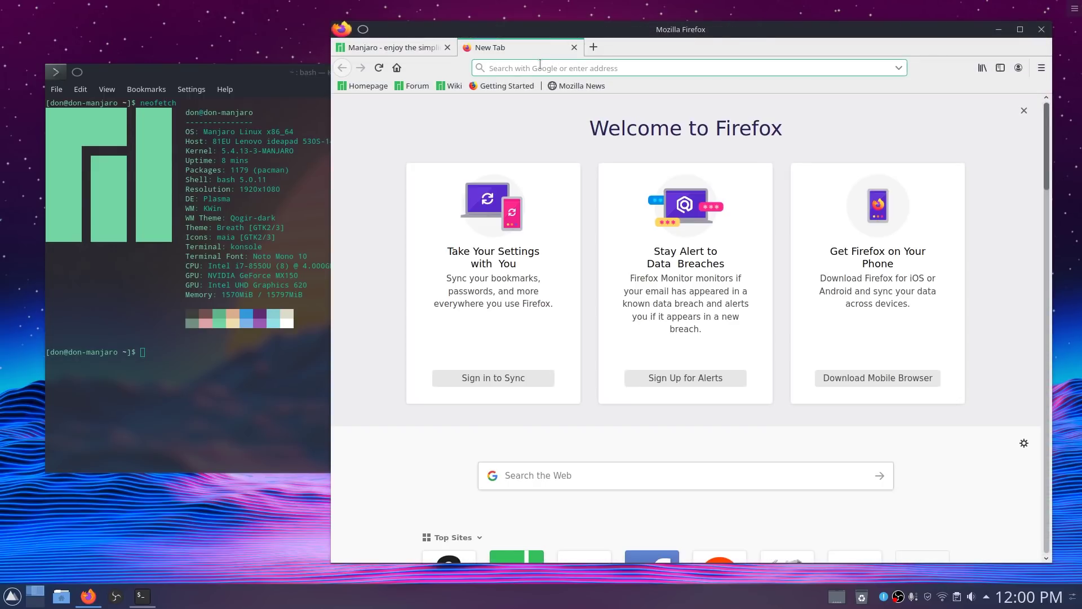
Go to google.com and search for 'qogir firefox theme'
text(google.com/)
key(Return)
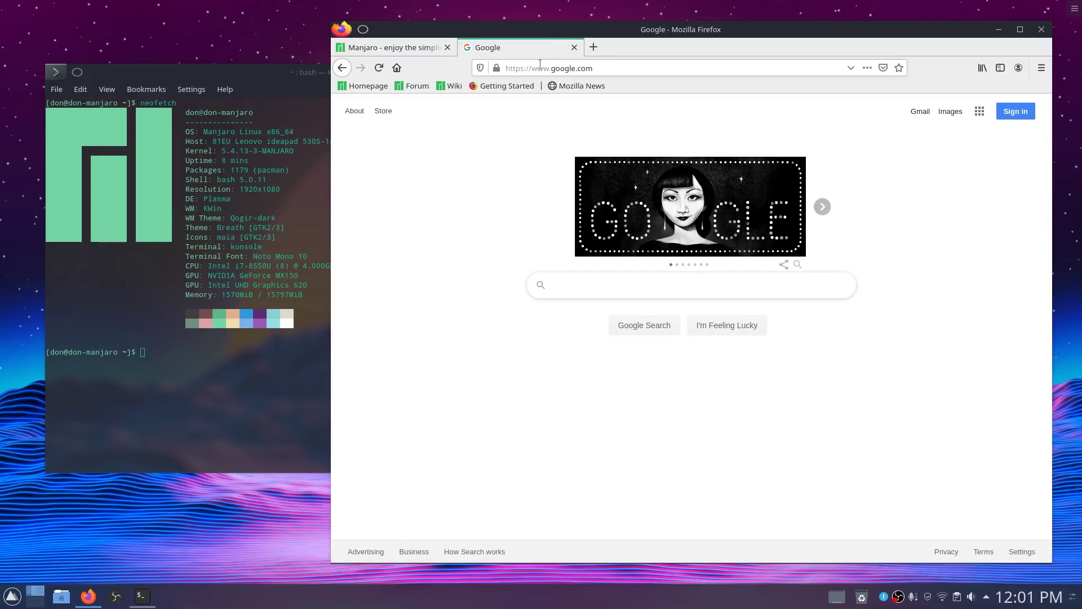
text(qogir )
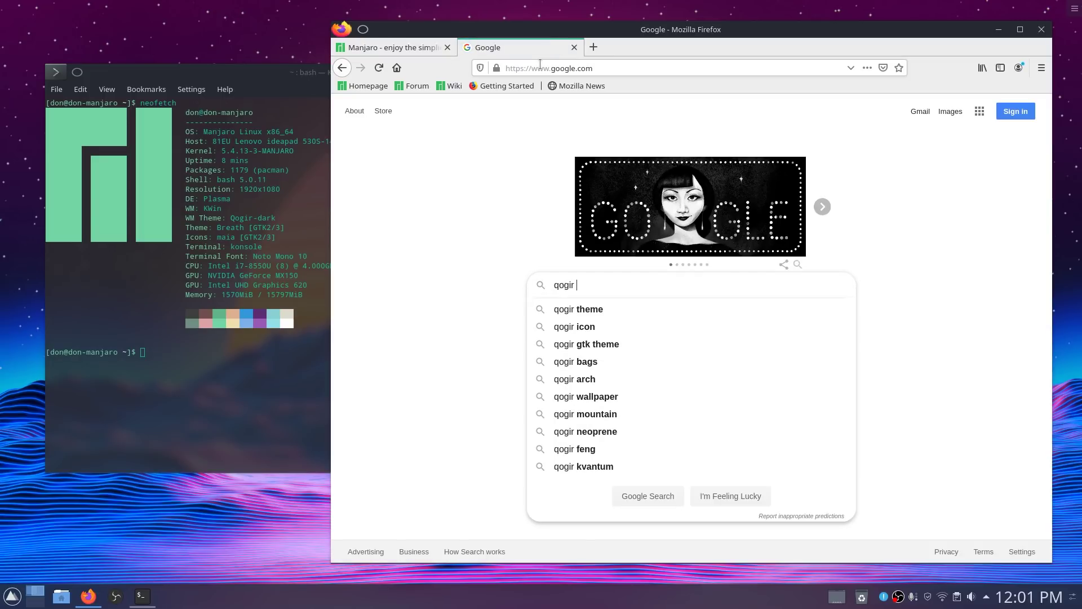
text(firefox theme)
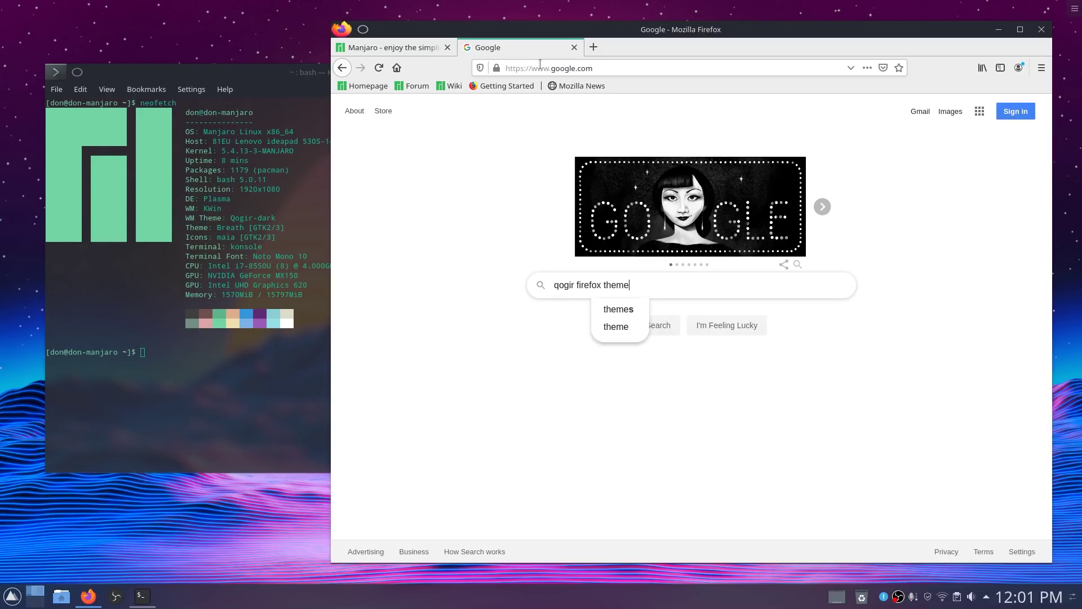
key(Return)
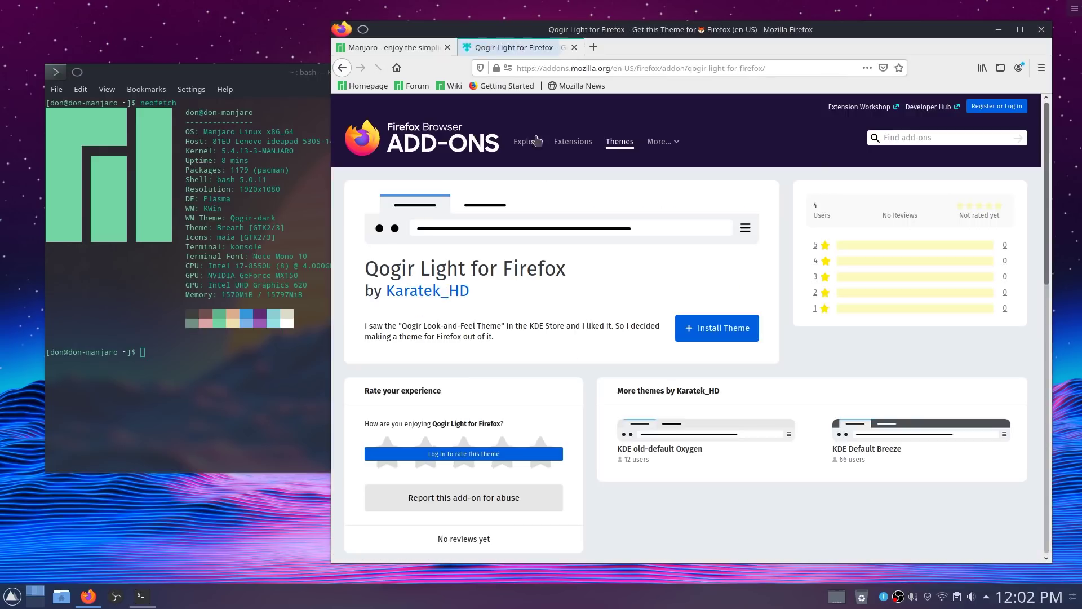
Find Qogir Dark for Firefox on the add-ons site and install the theme
click(901, 138)
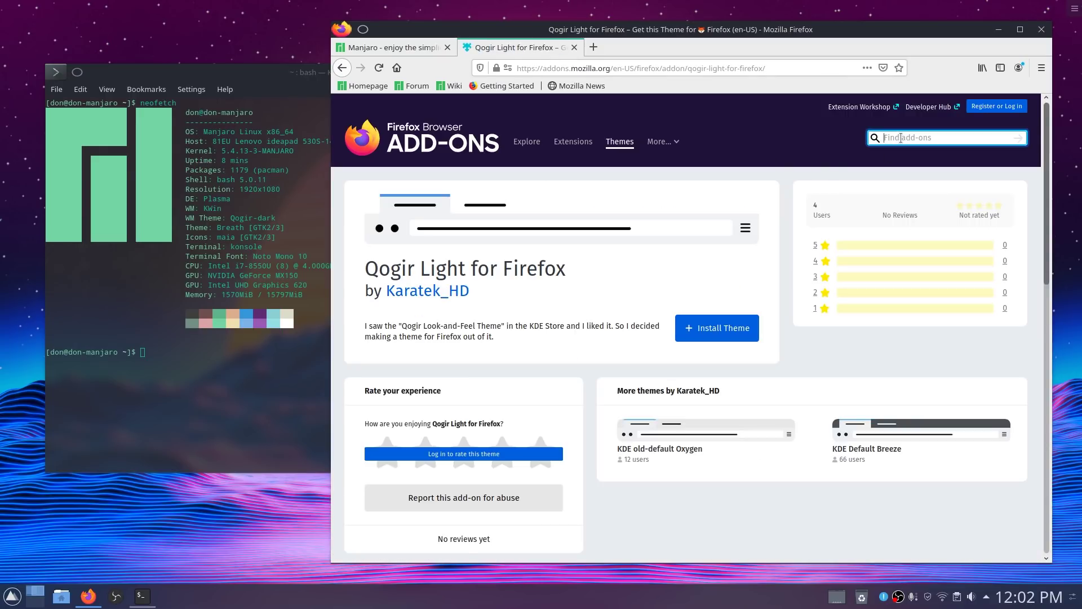
text(qogir)
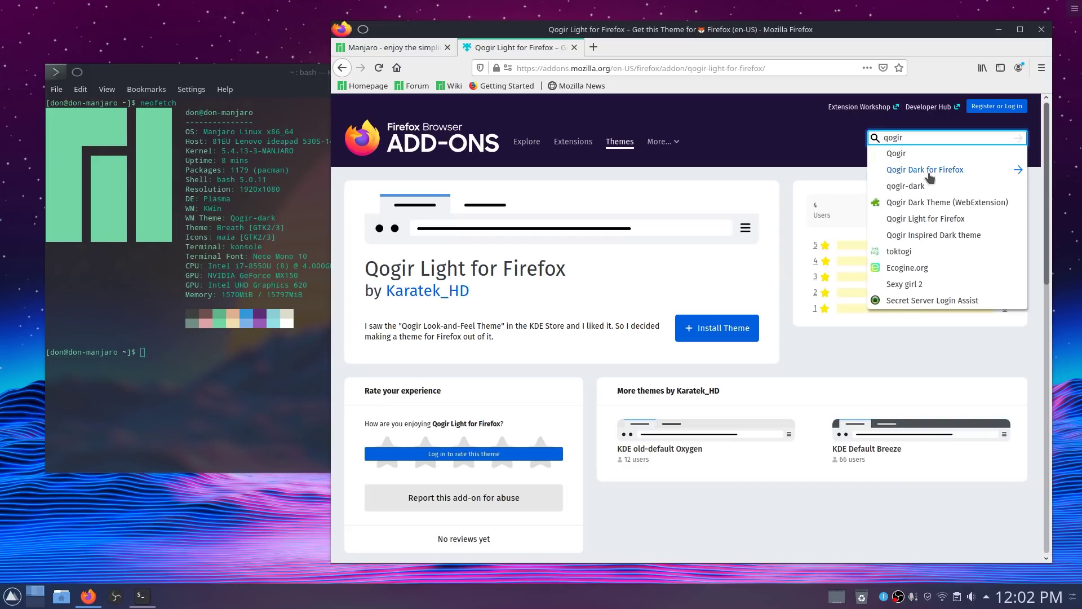
click(928, 172)
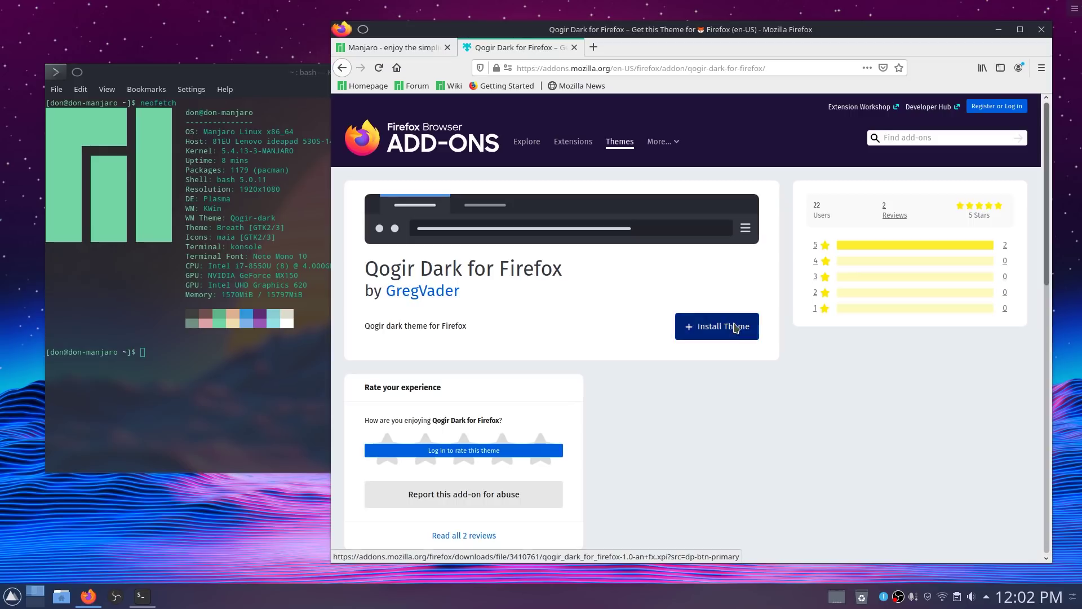
click(735, 326)
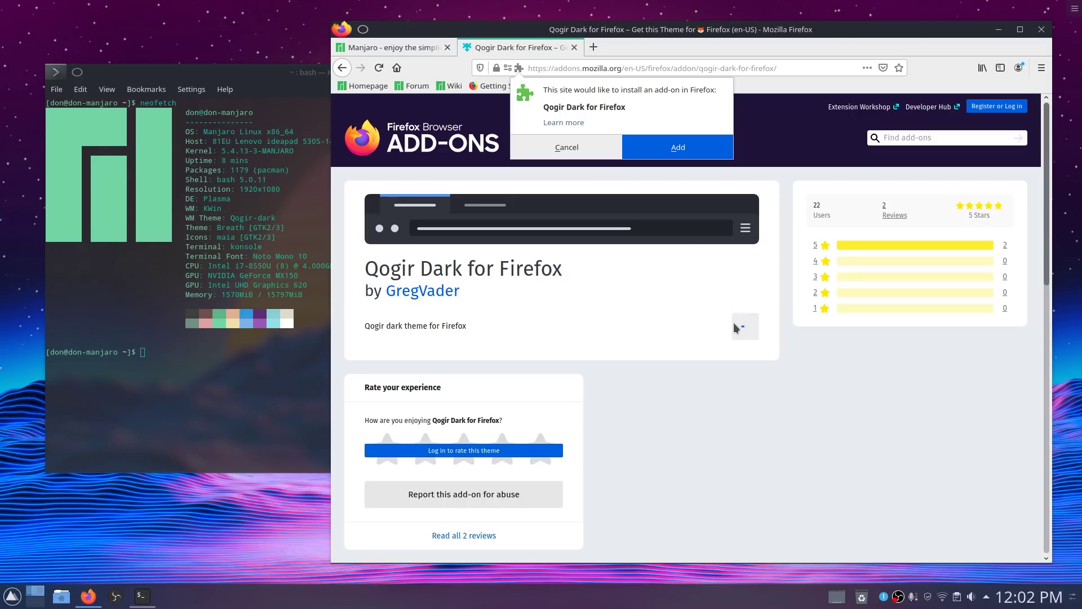
click(692, 159)
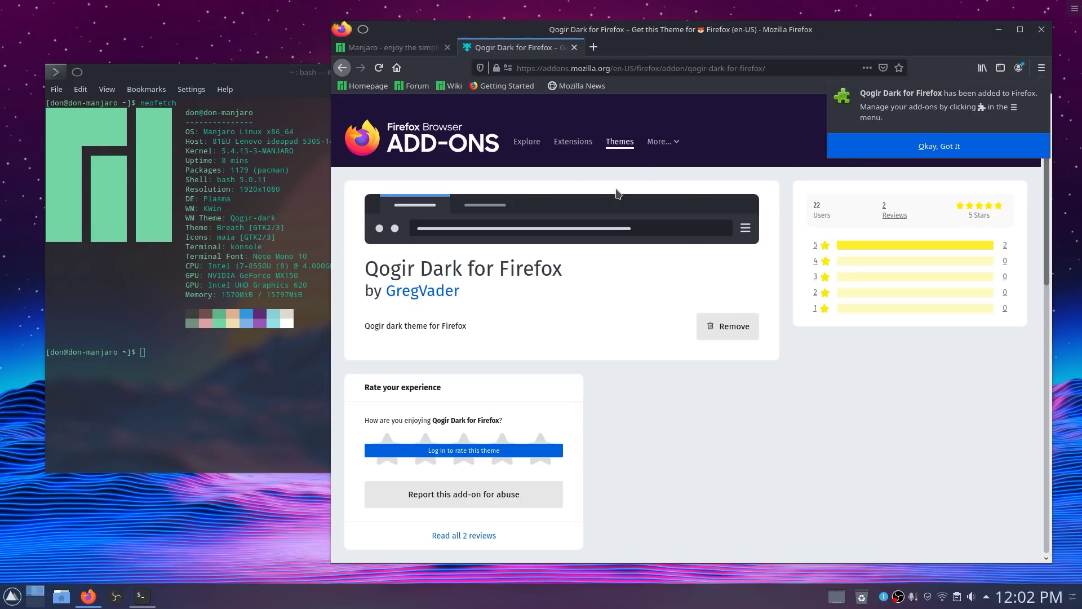
click(889, 145)
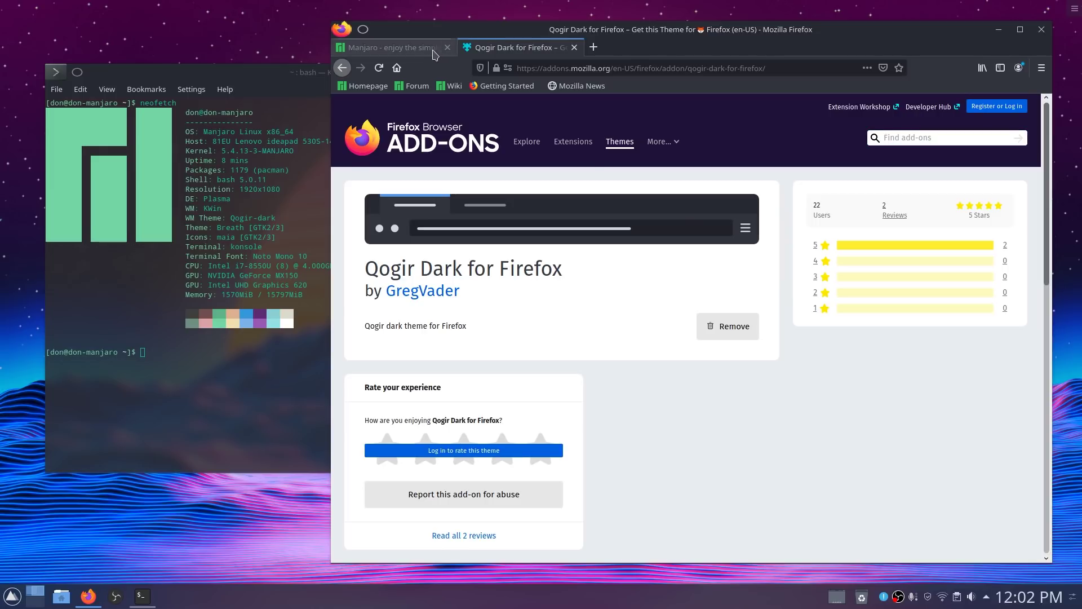
Restart Firefox with the dark theme applied and start a 'firefox dark mode' search in a new tab
click(429, 49)
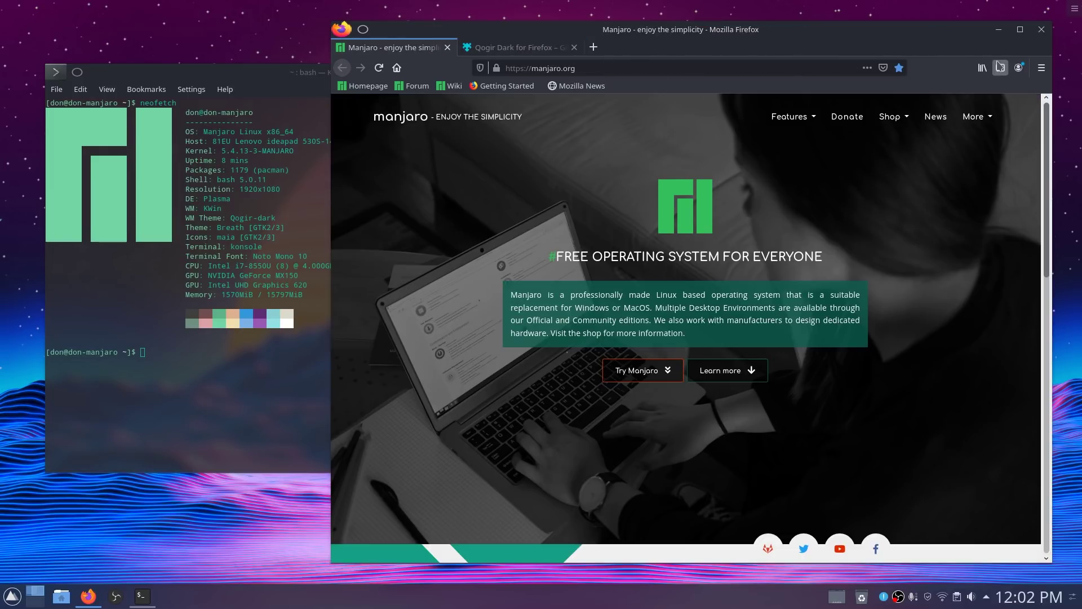
click(1042, 34)
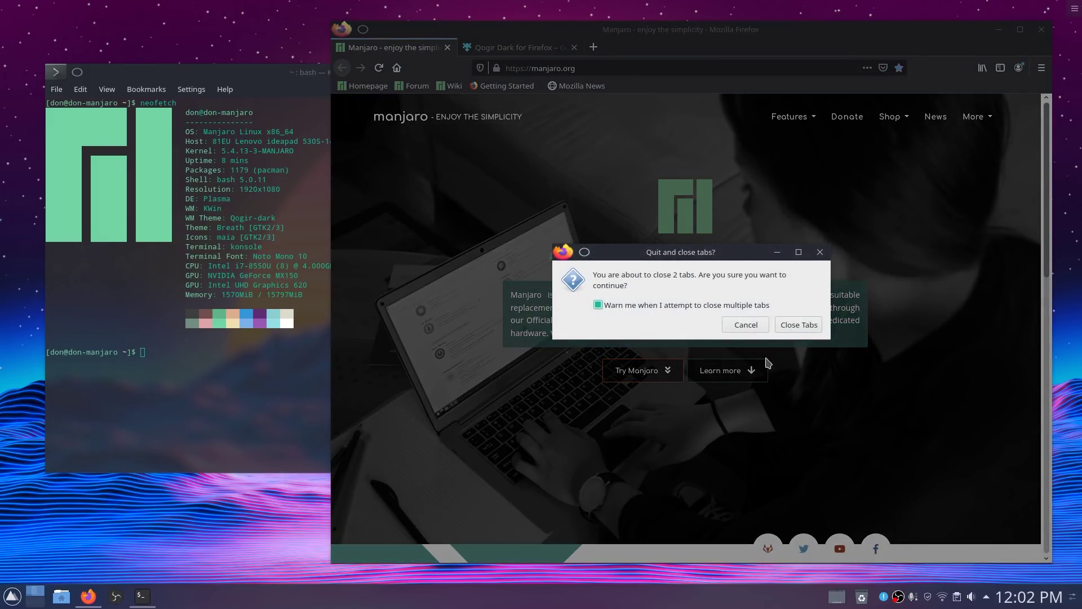
click(795, 325)
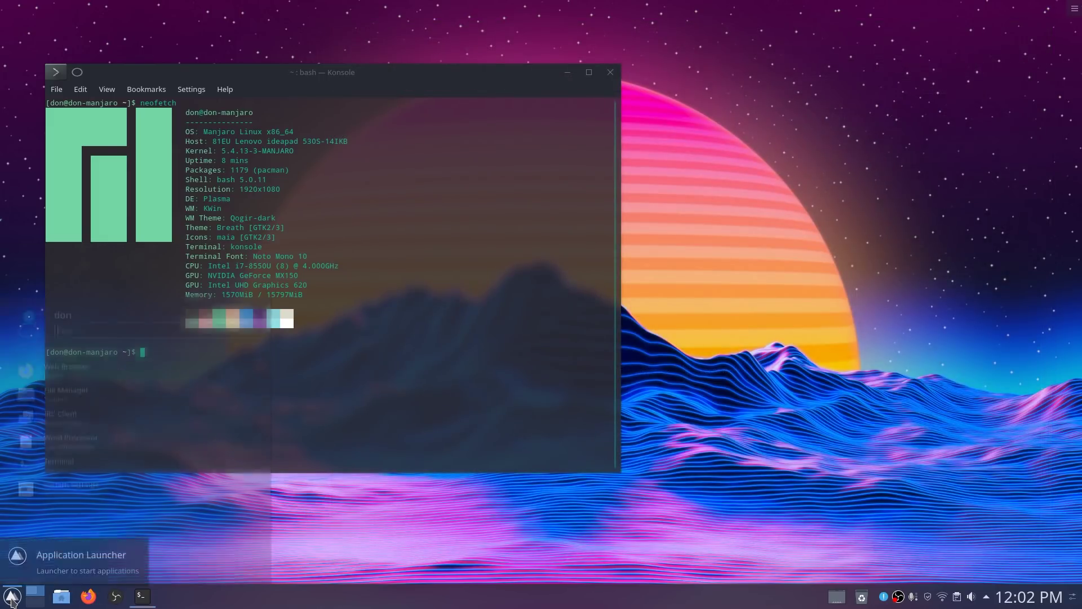
click(12, 597)
click(12, 596)
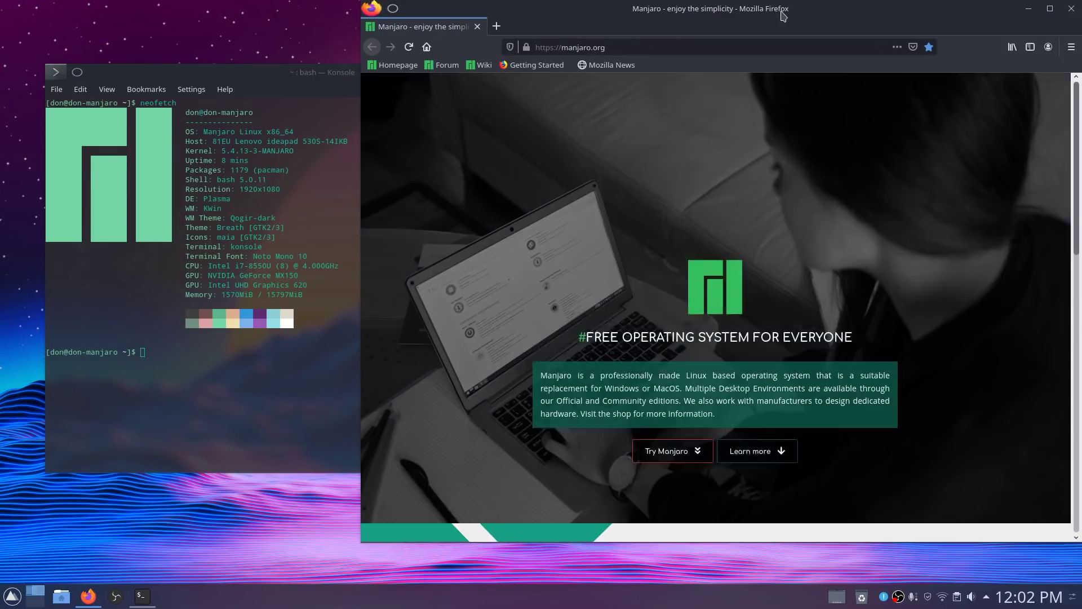
drag(782, 16, 719, 29)
scroll(1011, 248, down, 6)
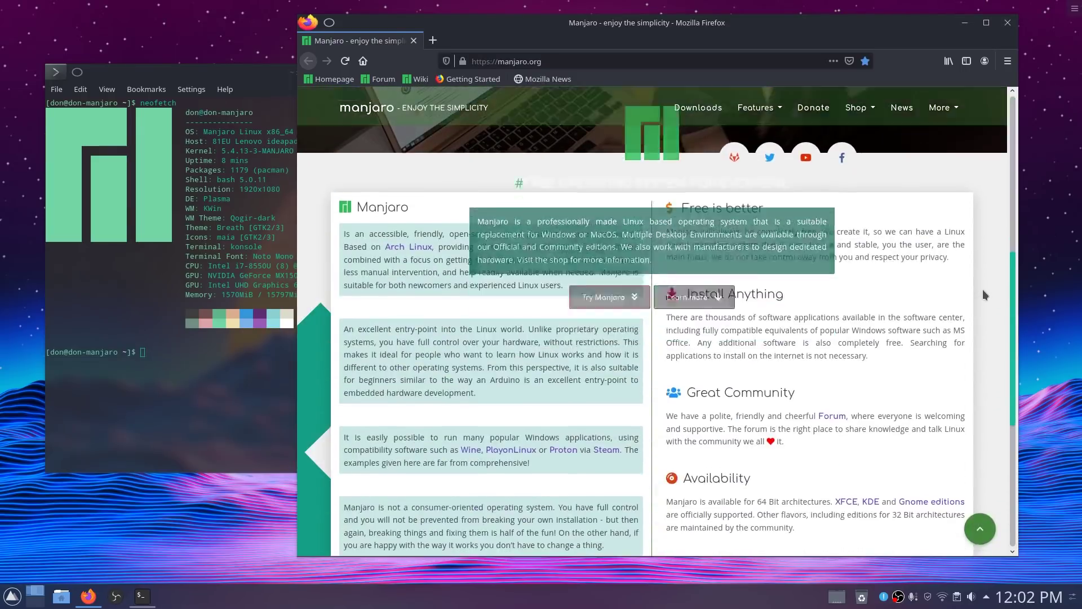
scroll(984, 295, up, 6)
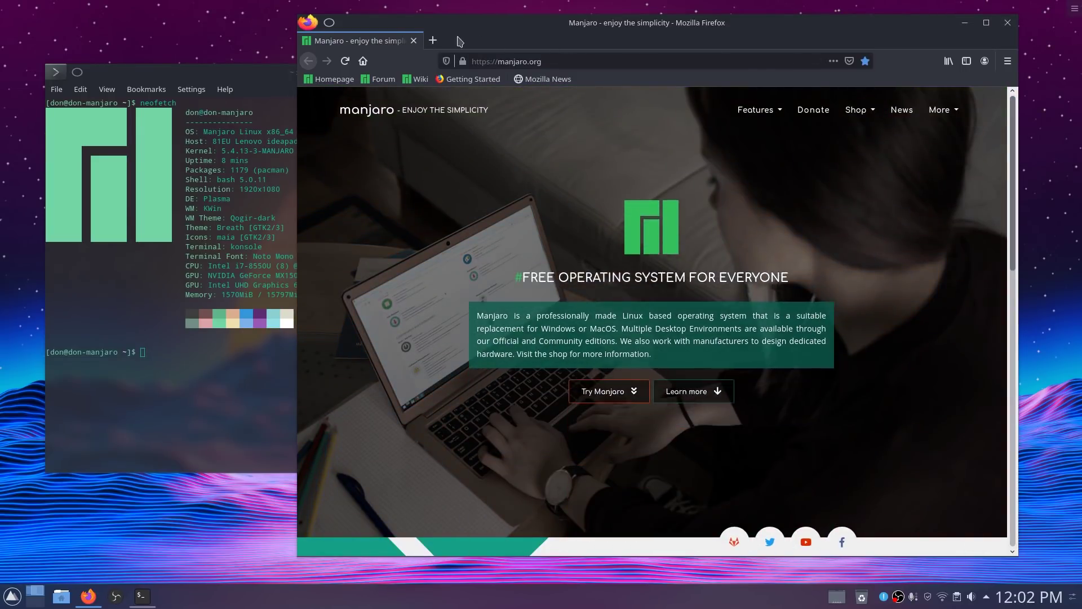
click(433, 40)
text(firefo)
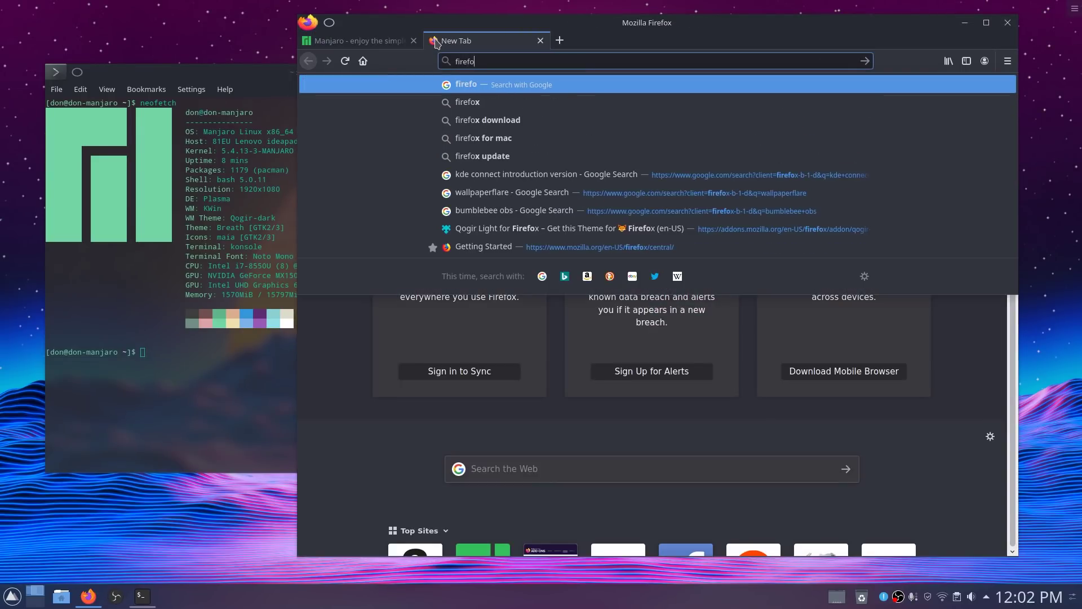
text(x dark mode)
Search 'firefox dark mode' and add the Dark Mode (WebExtension) add-on to Firefox
key(Return)
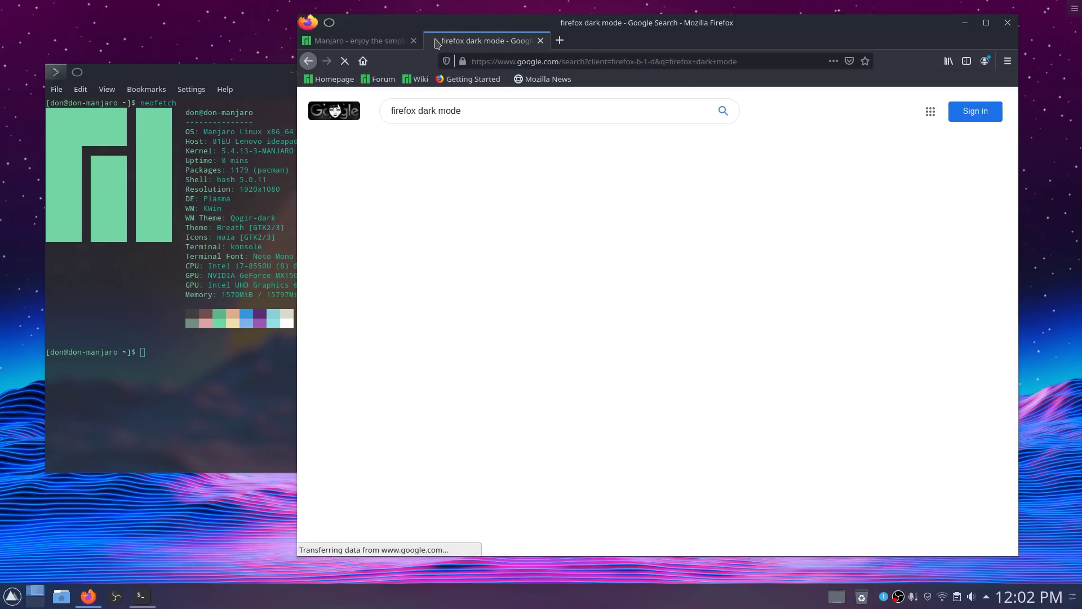
click(552, 206)
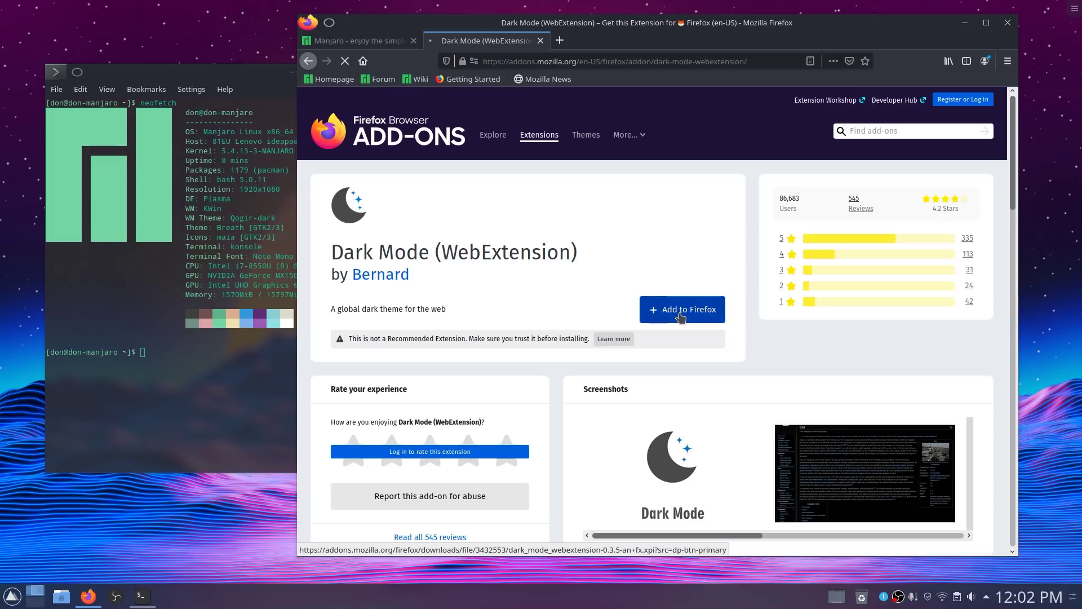
click(680, 316)
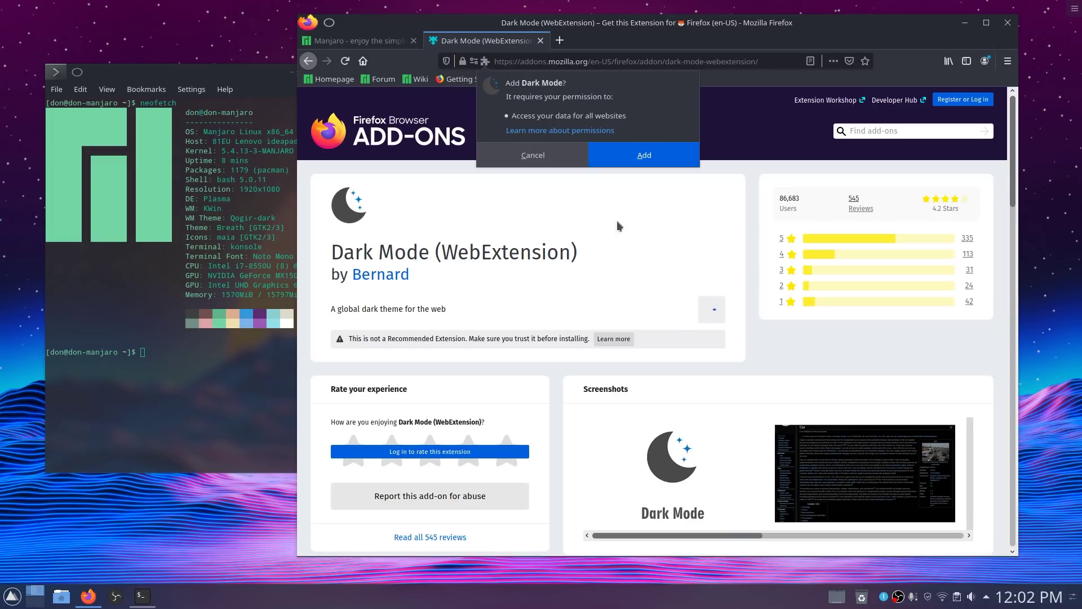
click(645, 155)
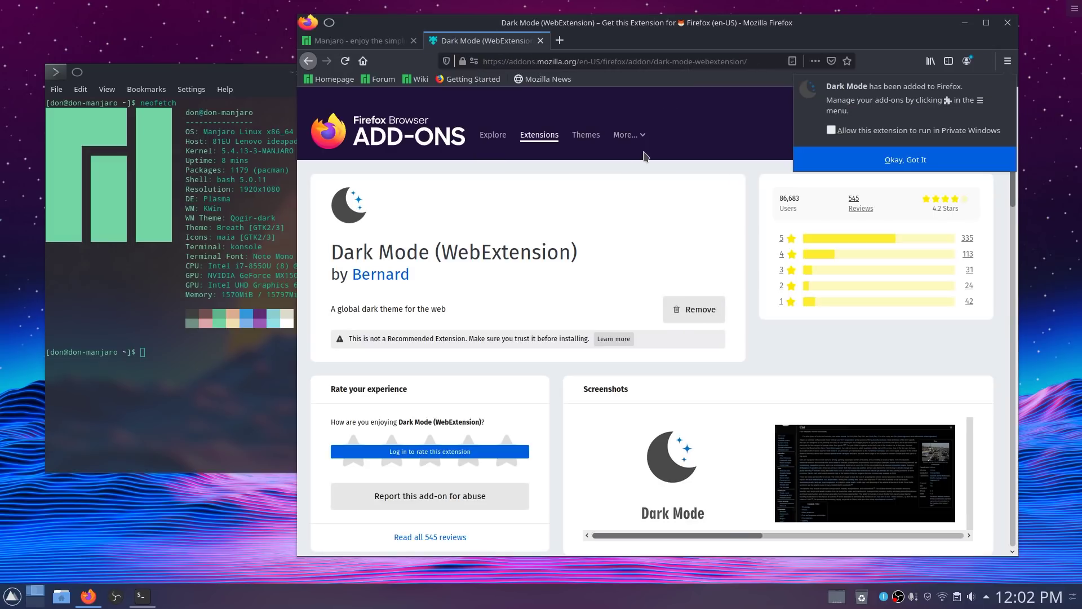
click(893, 162)
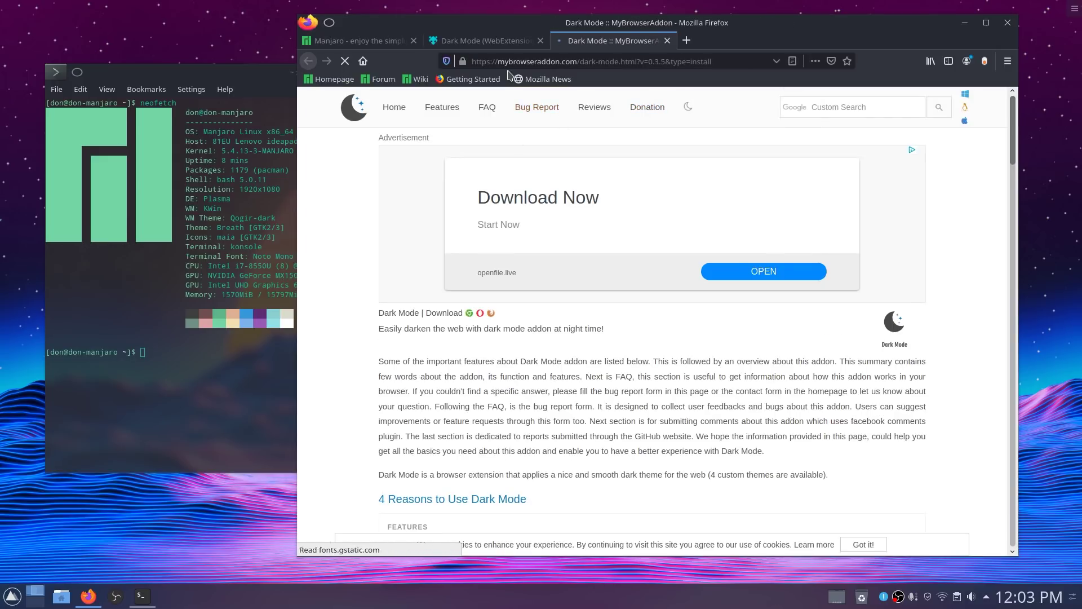
Switch on the Dark Mode toolbar button so web pages render dark
click(986, 61)
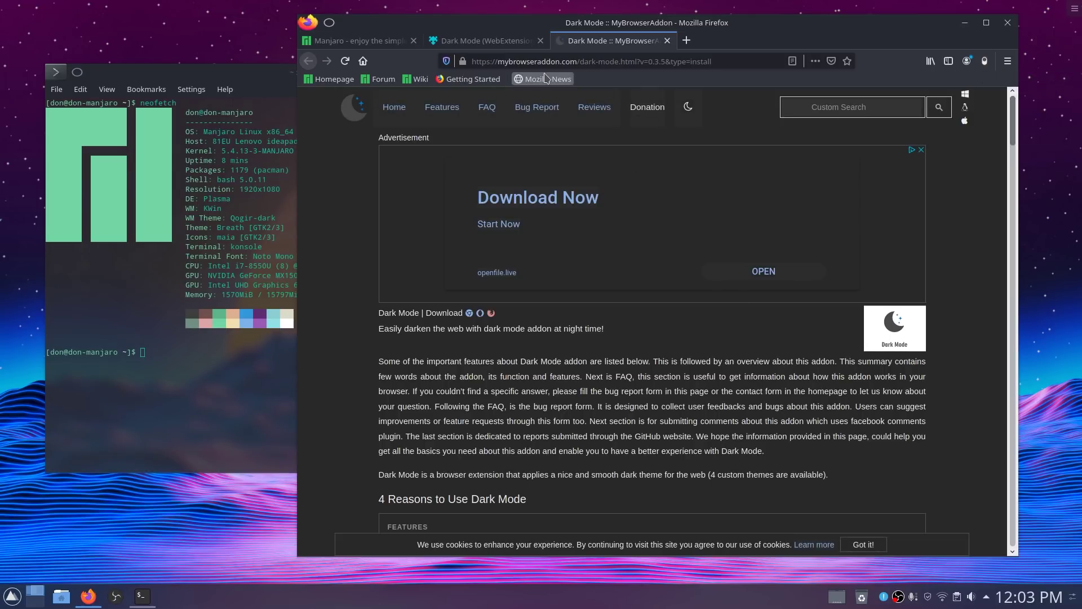
click(500, 42)
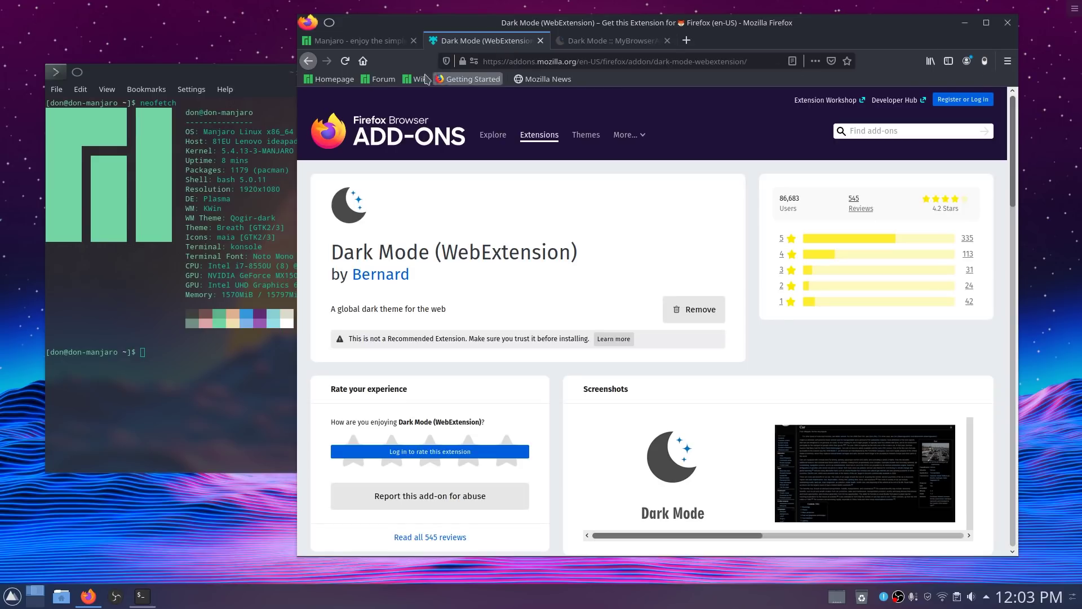
click(374, 42)
click(587, 43)
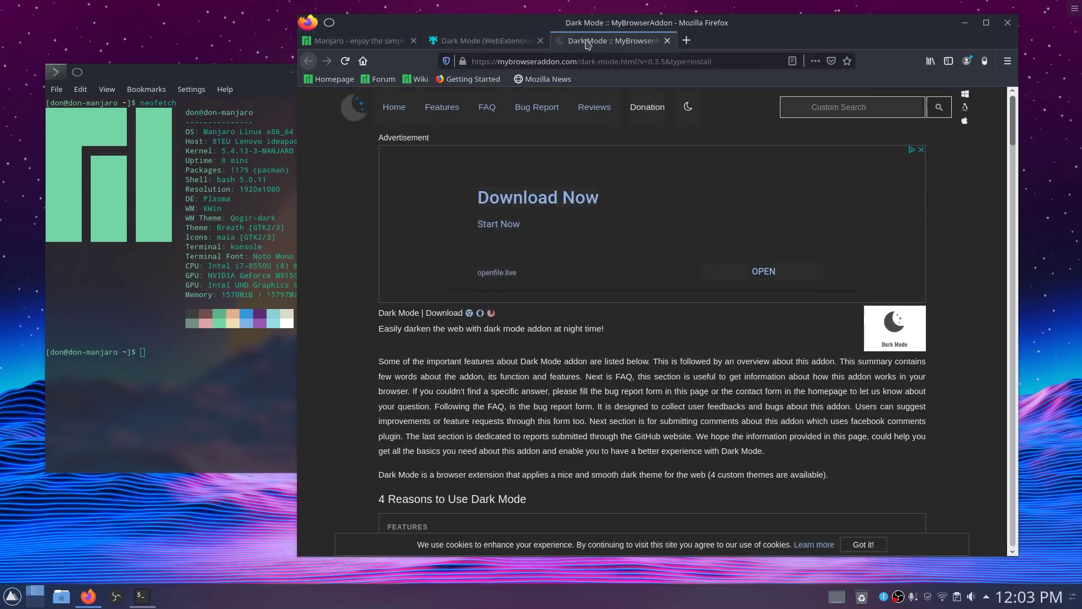
Open google.com in a new tab to confirm it appears dark, then bring Konsole forward
click(687, 41)
text(google.com/)
key(Return)
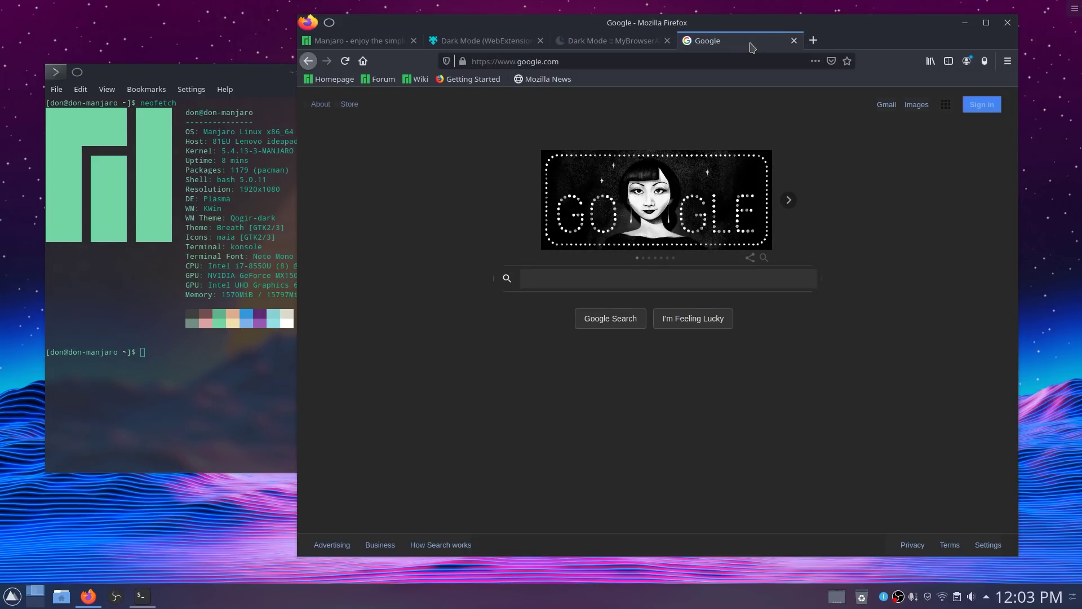
drag(827, 36, 855, 41)
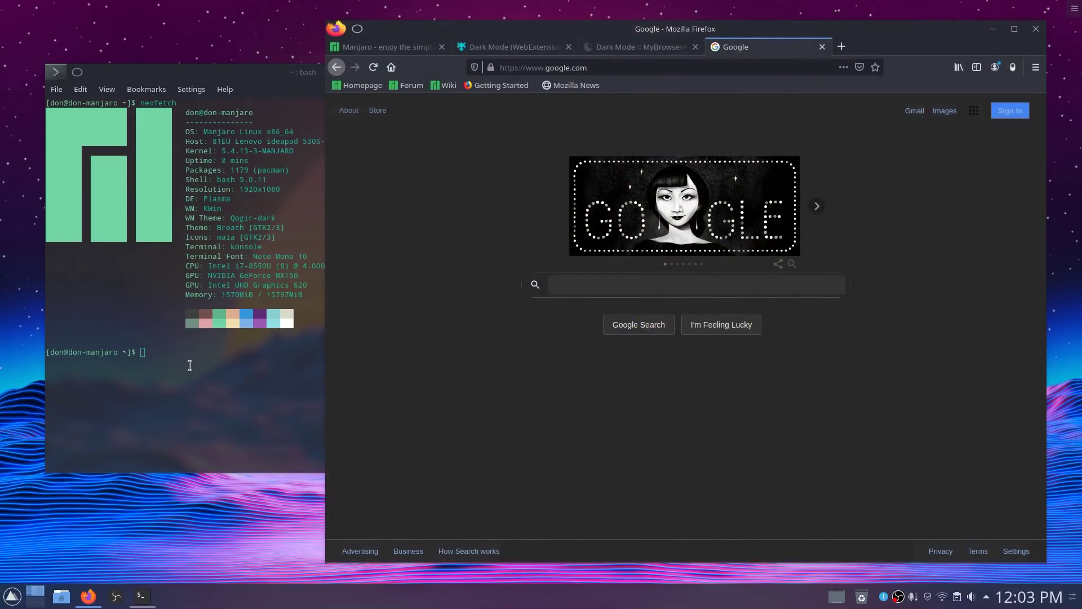
click(282, 118)
key(super)
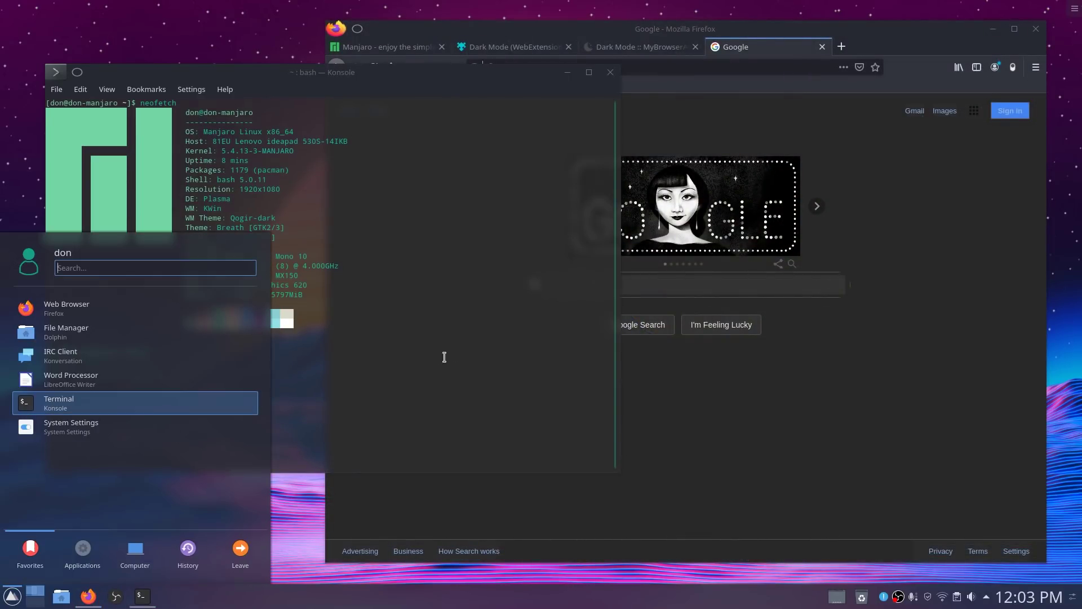